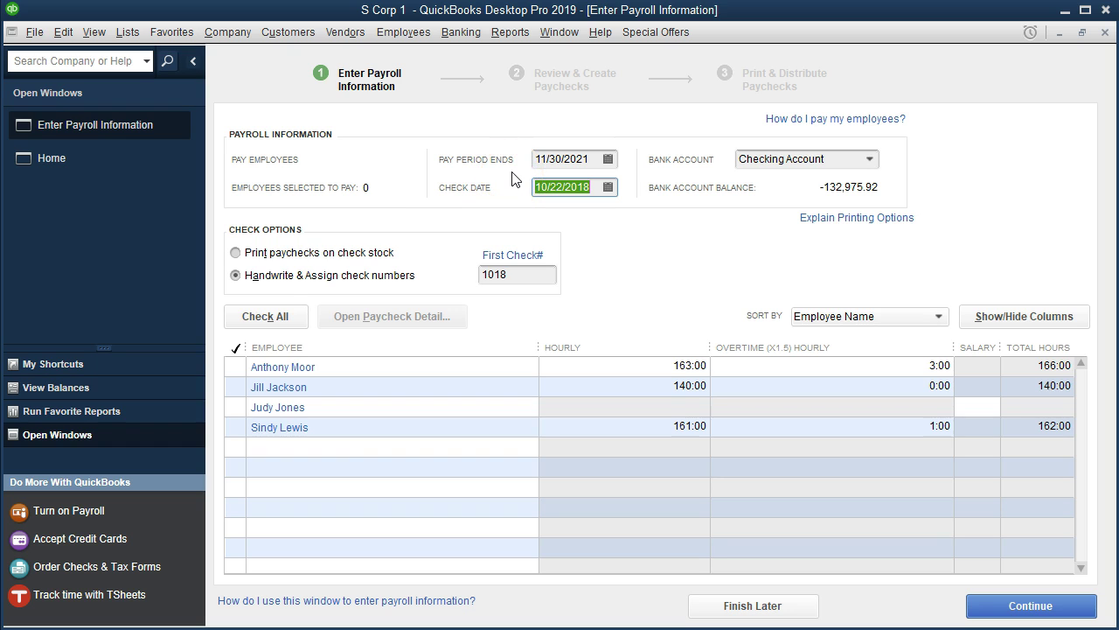
Set the check date to 12/01/2021 and select all employees for payment
type("120121")
key("Tab")
left_click(513, 183)
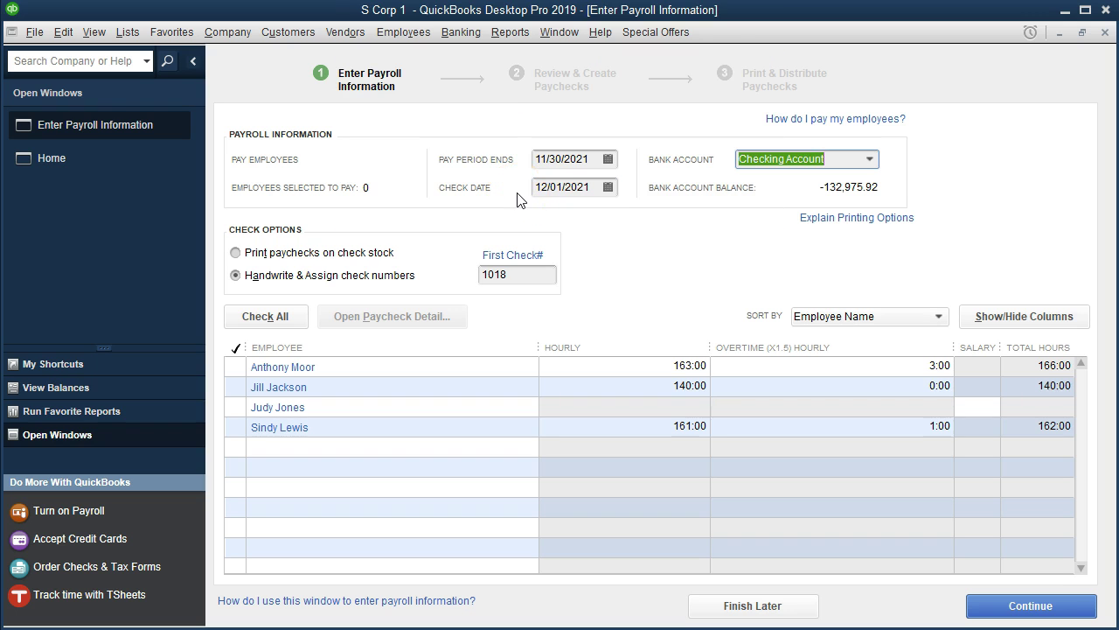
left_click(513, 181)
left_click(513, 185)
left_click(585, 203)
left_click(410, 290)
left_click(506, 283)
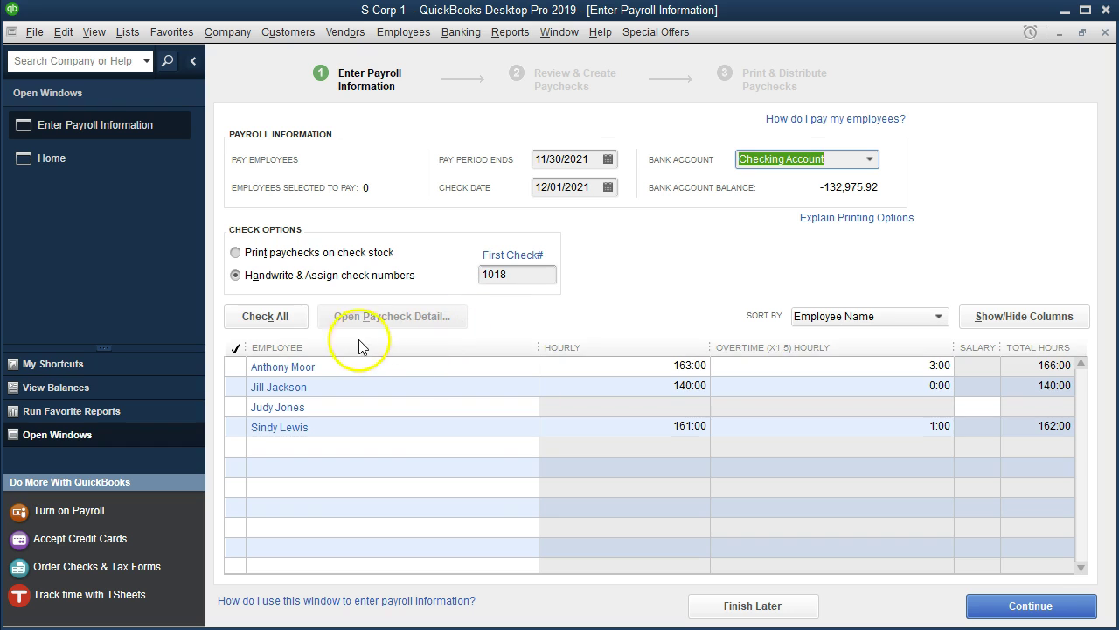
left_click(278, 319)
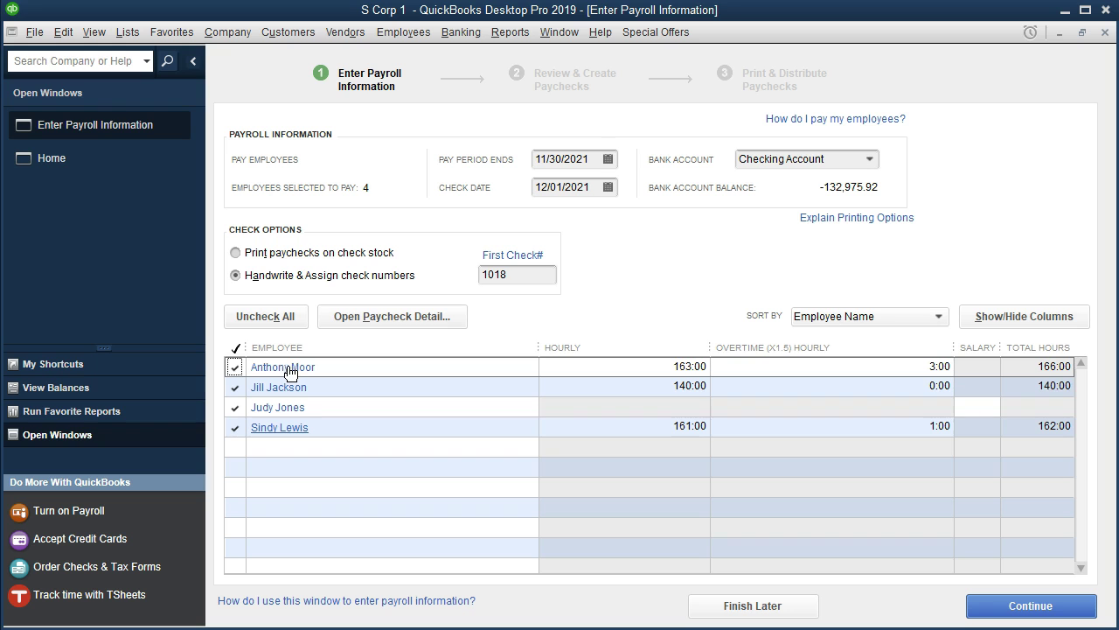
Open the first listed employee's paycheck preview and examine the hours, earnings, deductions and employee tax amounts
left_click(277, 373)
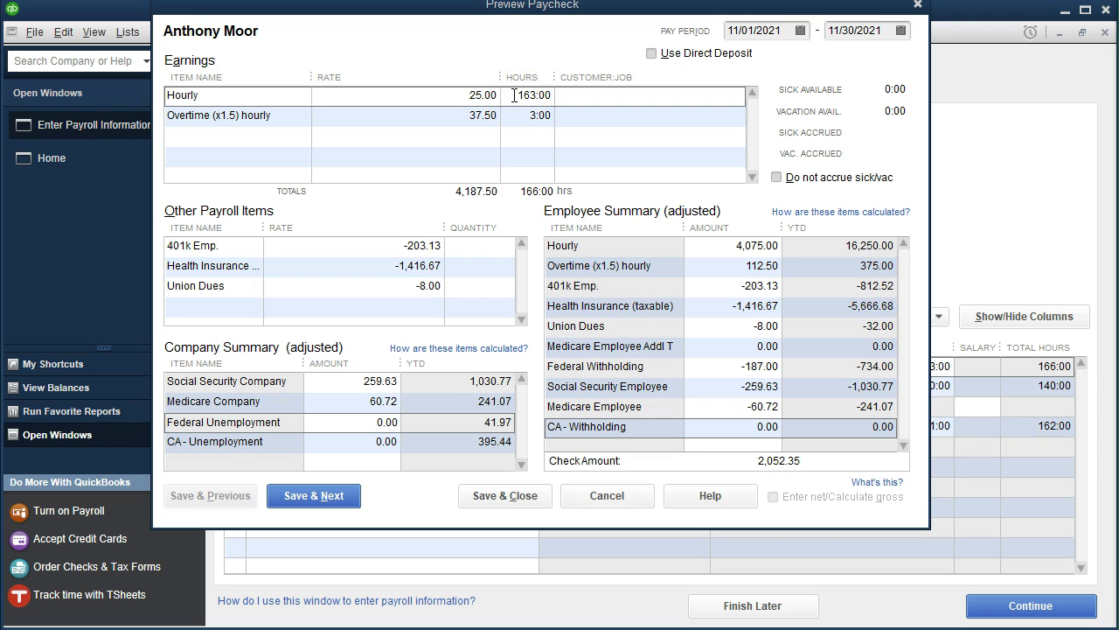
left_click(513, 93)
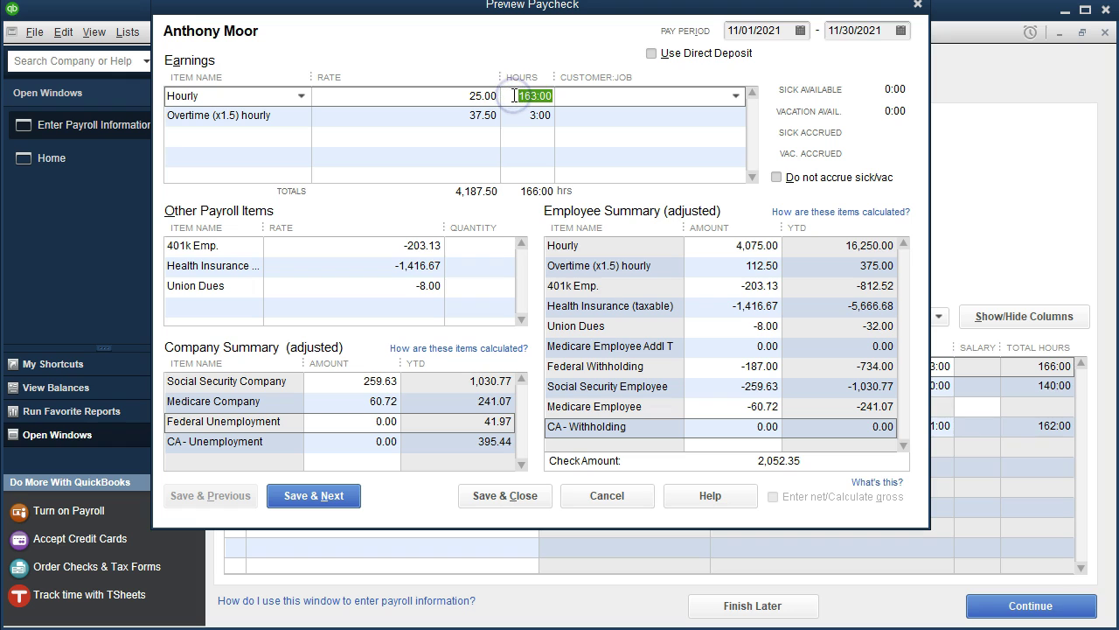
left_click(517, 115)
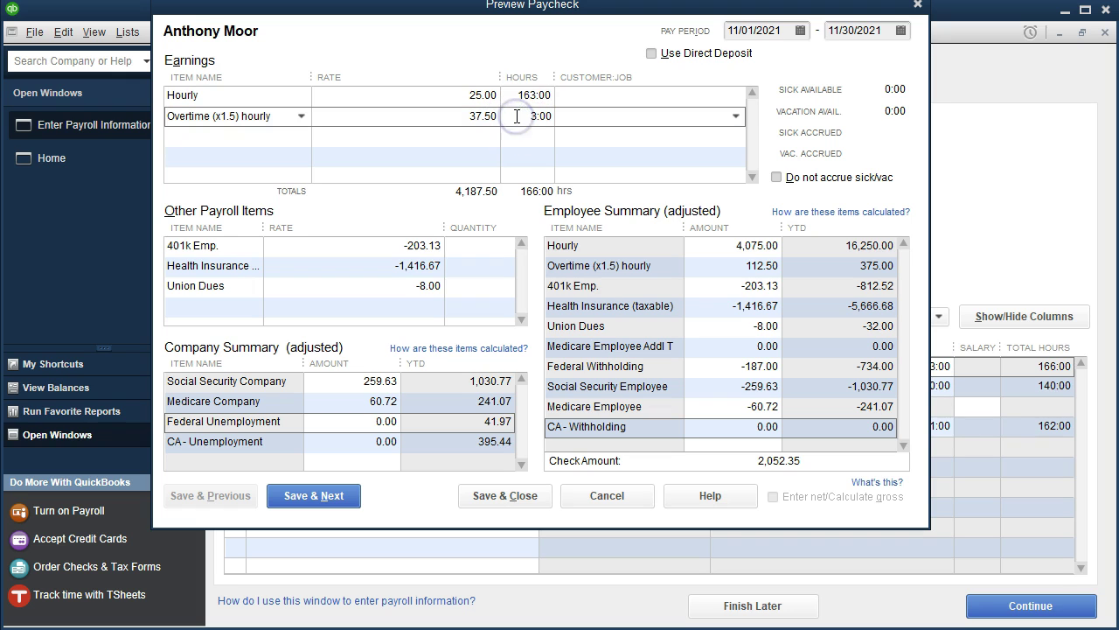
left_click(728, 241)
left_click(724, 264)
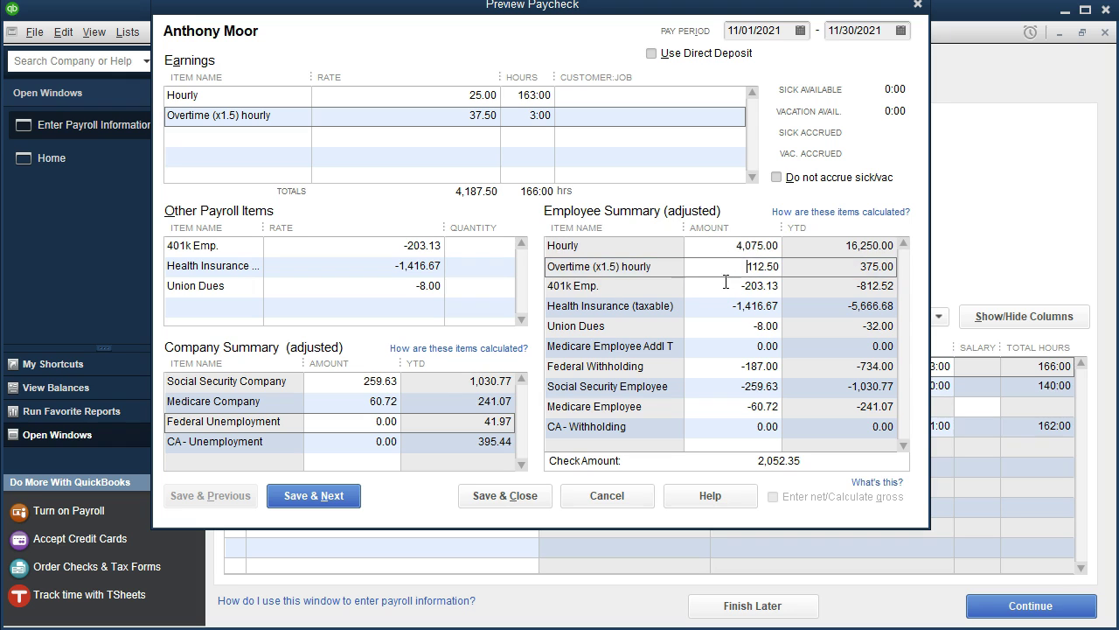
left_click(724, 285)
left_click(719, 305)
left_click(720, 321)
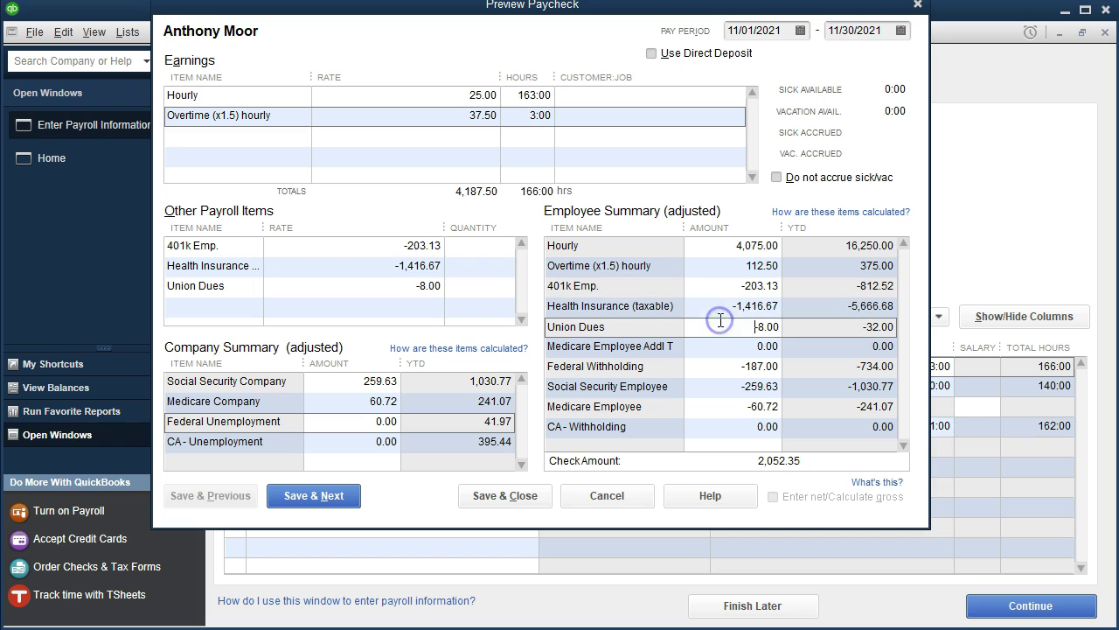
left_click(727, 371)
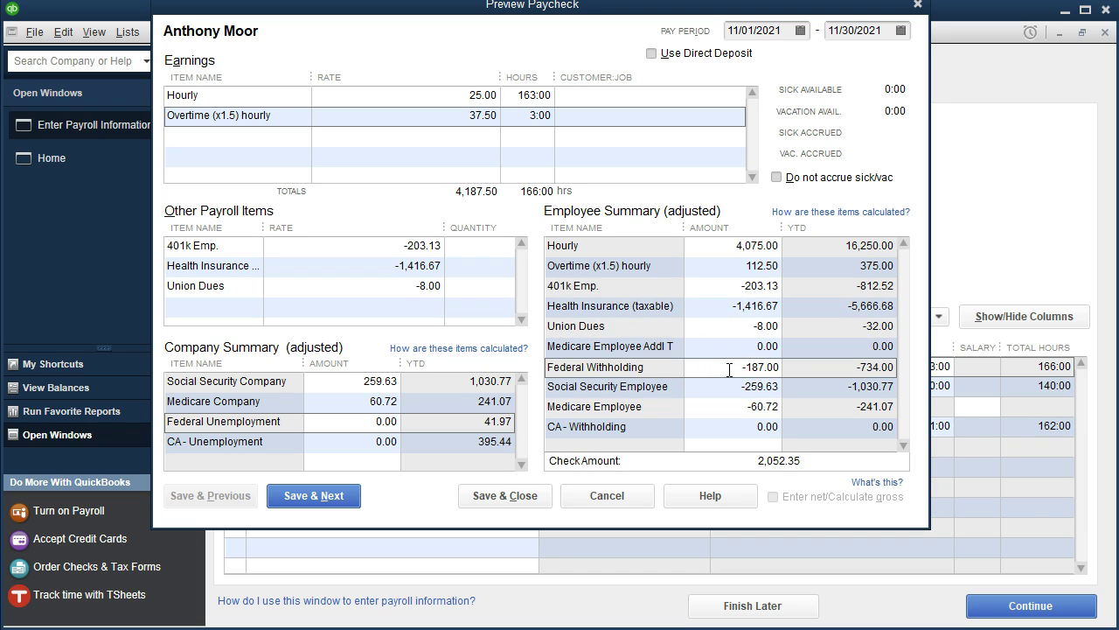
key("Tab")
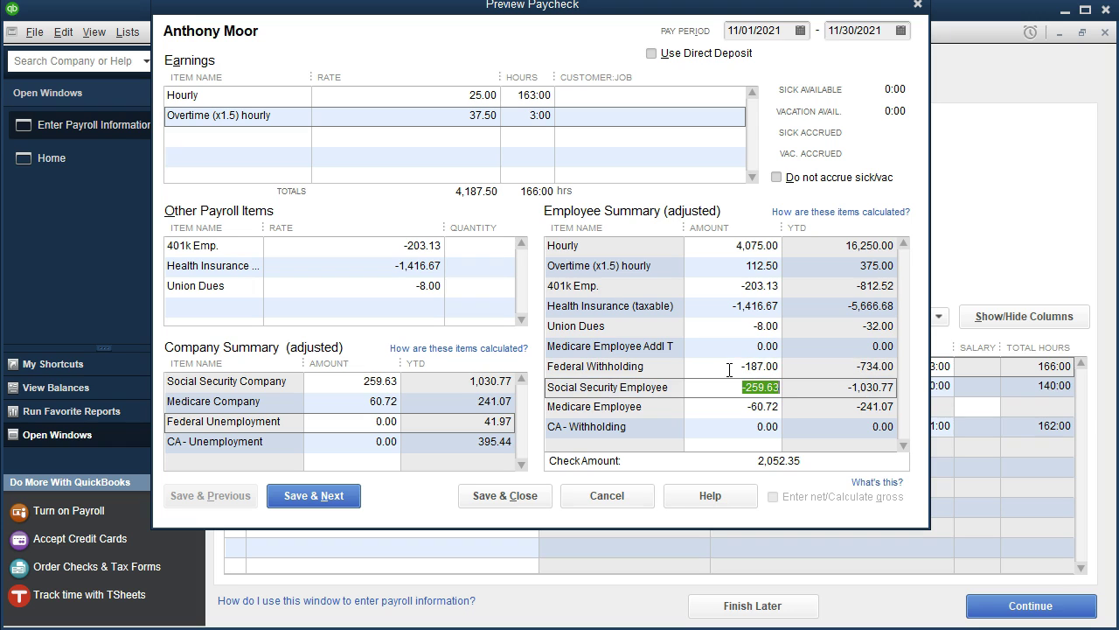
key("Tab")
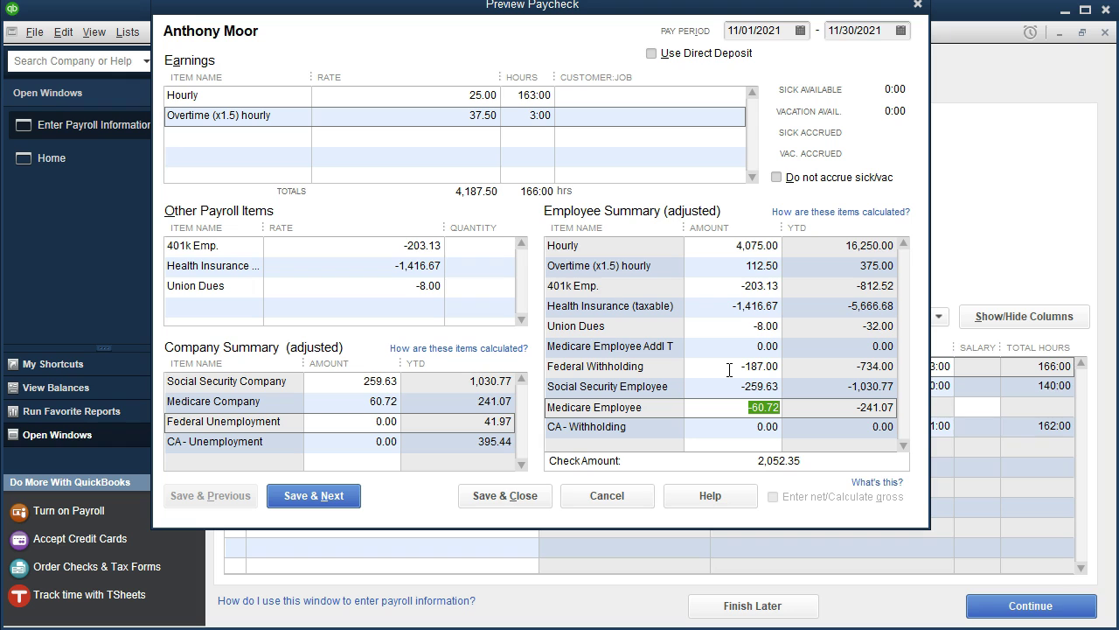
Check the company tax amounts on the first employee's paycheck, then save it and advance to the second employee
left_click(359, 382)
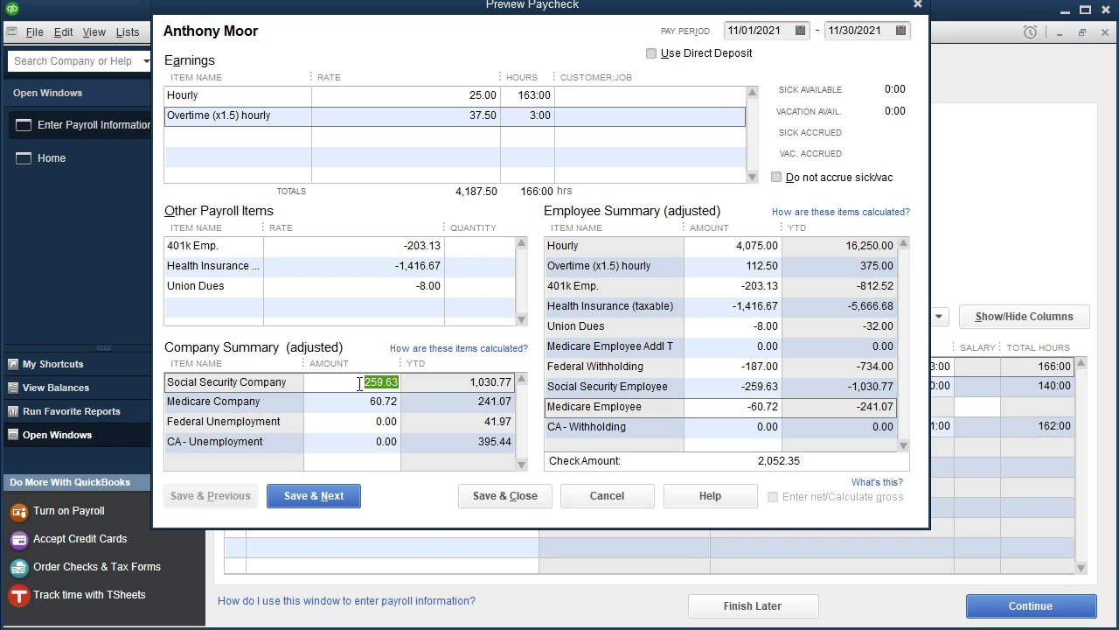
key("Tab")
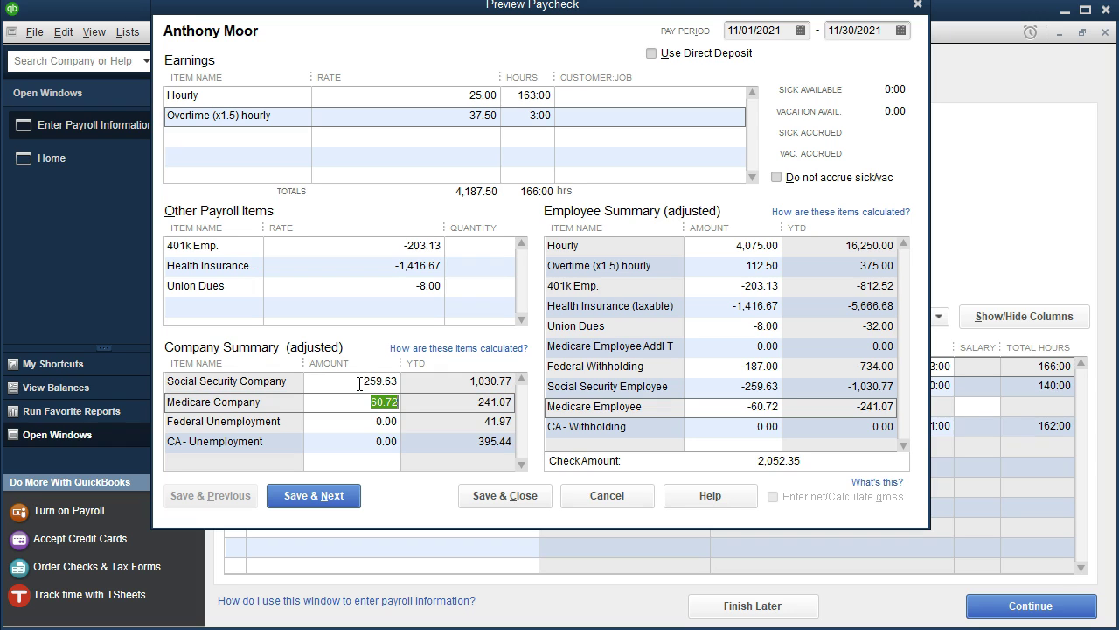
key("Tab")
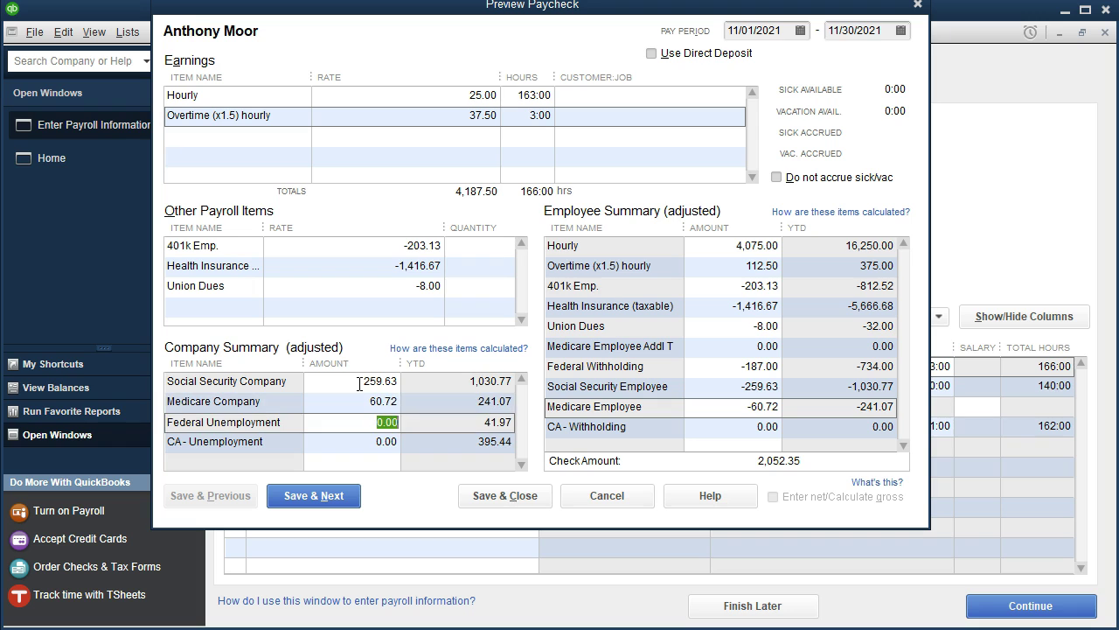
key("Tab")
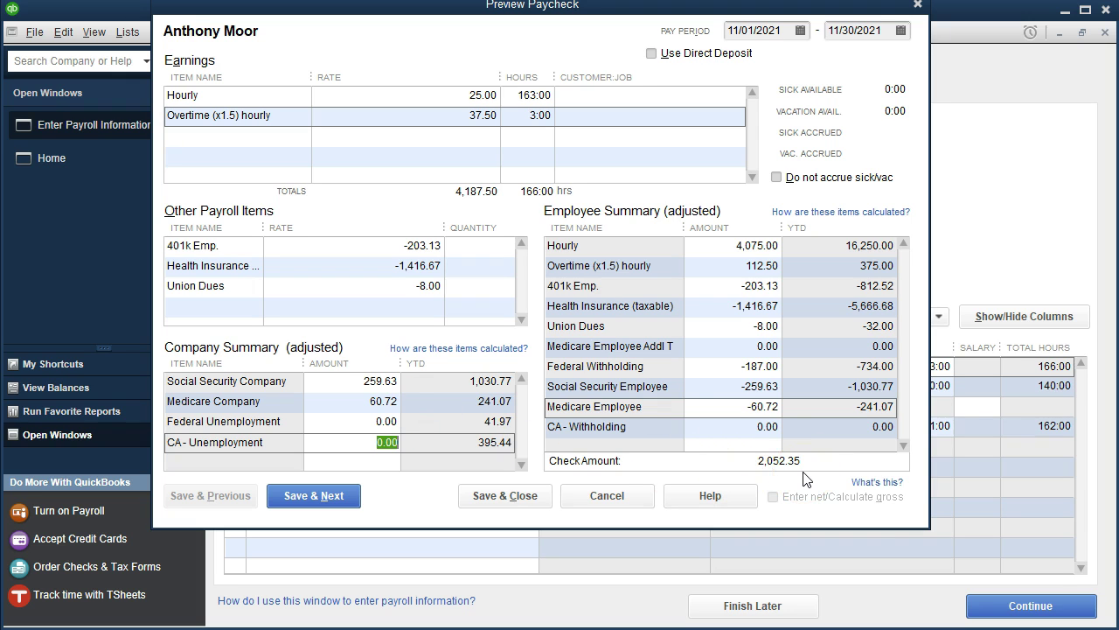
left_click(313, 495)
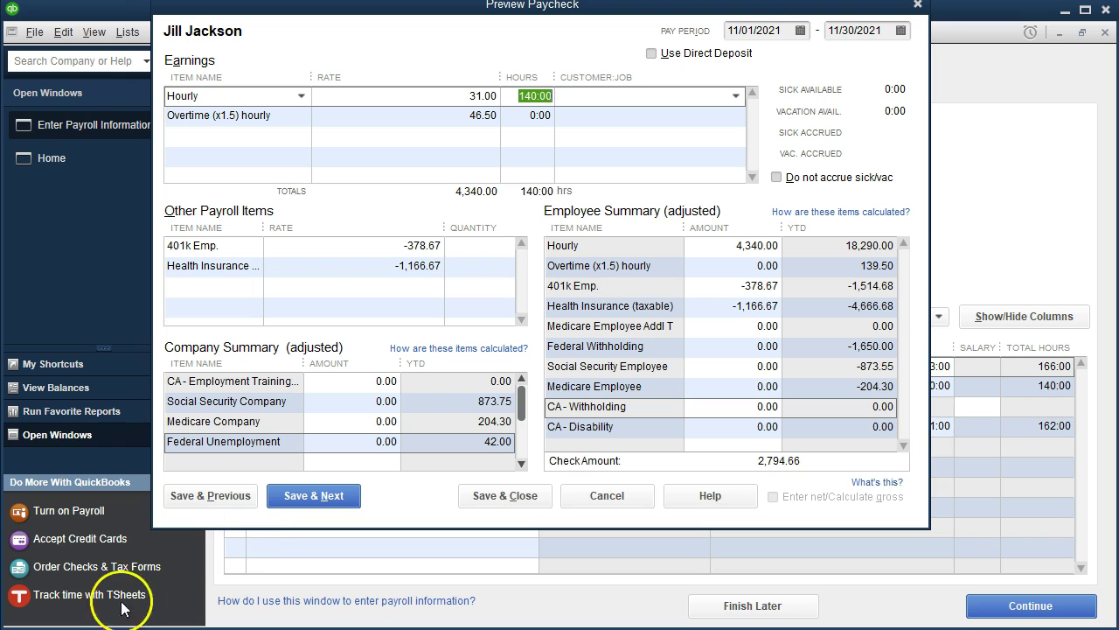
Examine the second employee's hours, 401k and health insurance deductions, and federal, Social Security, Medicare and CA withholding amounts
left_click(513, 101)
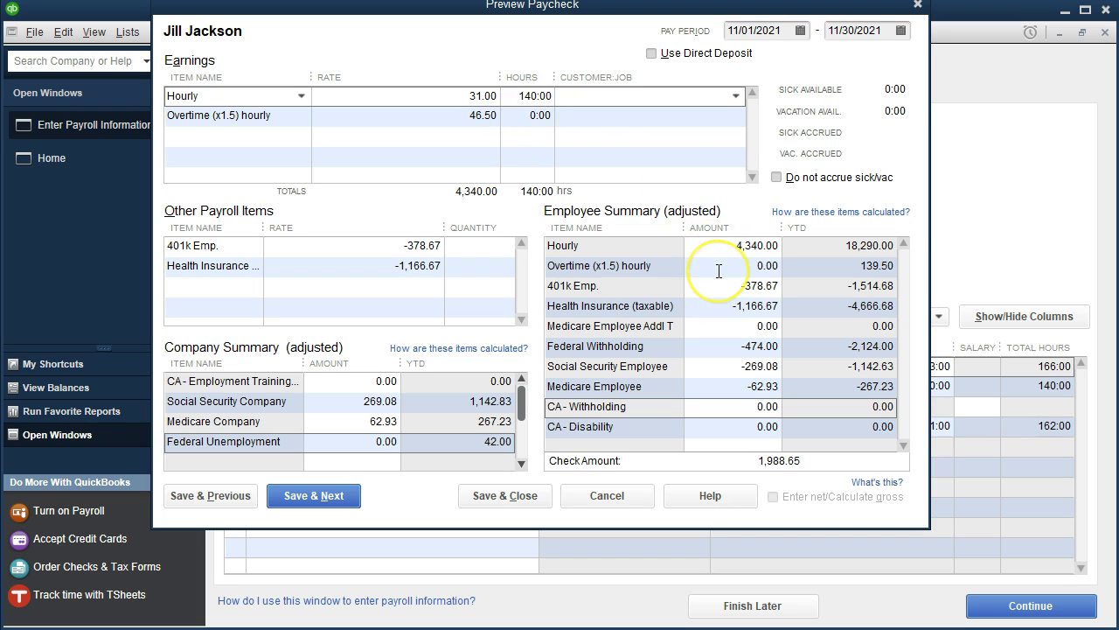
left_click(724, 285)
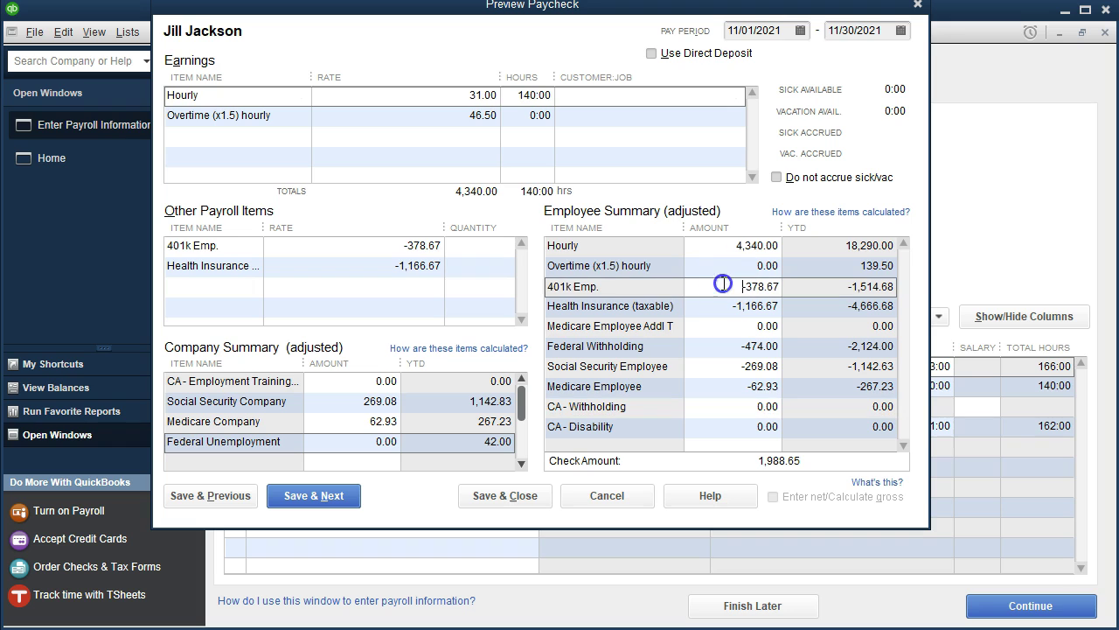
left_click(726, 306)
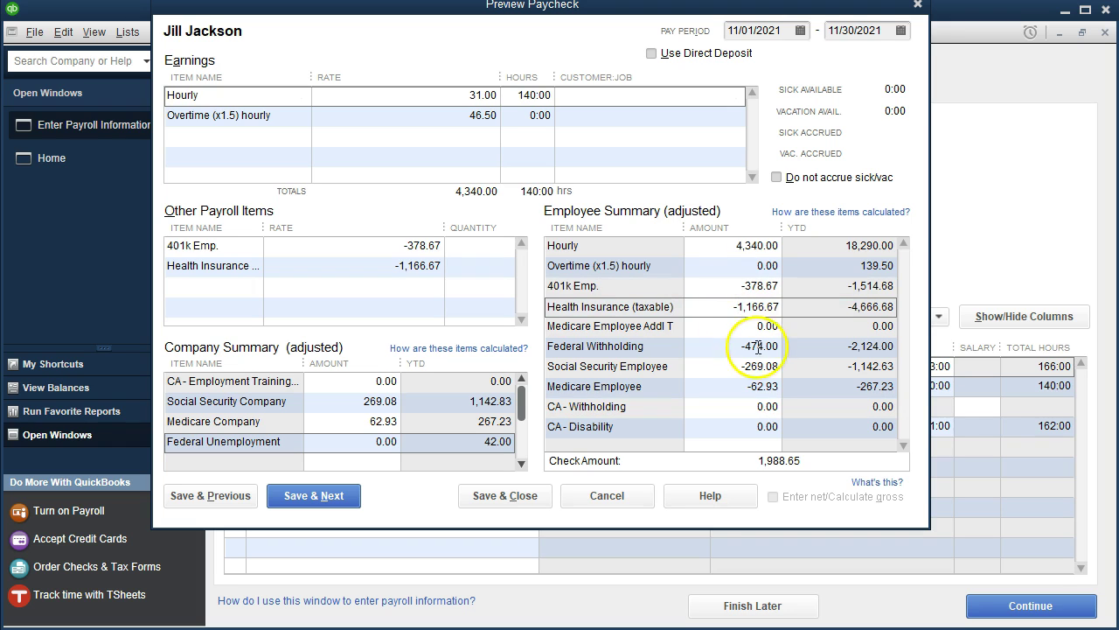
left_click(731, 347)
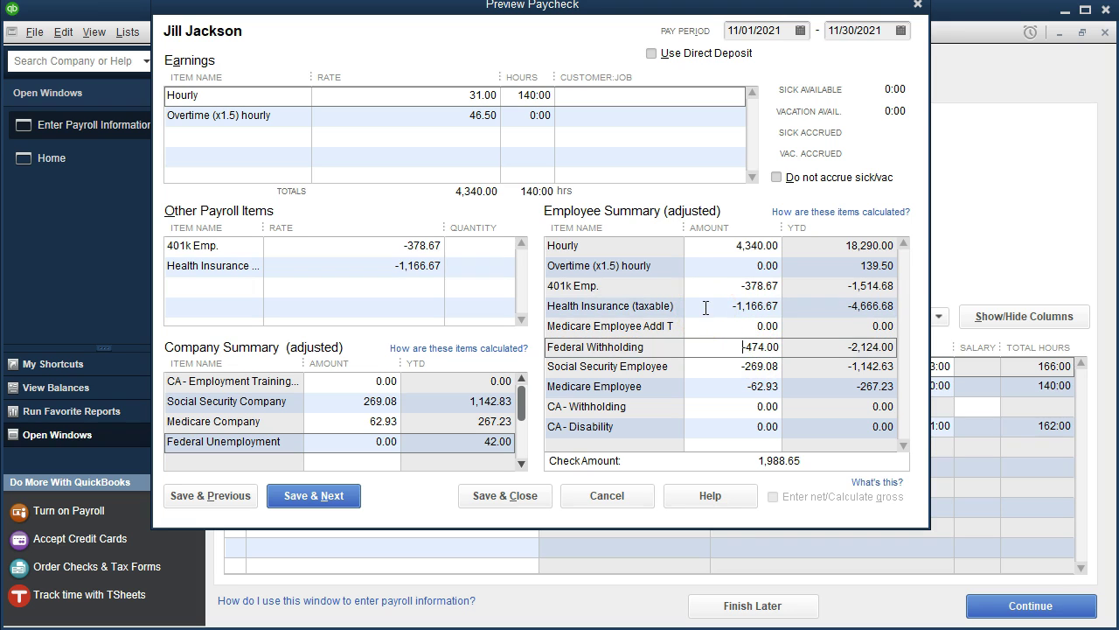
key("Tab")
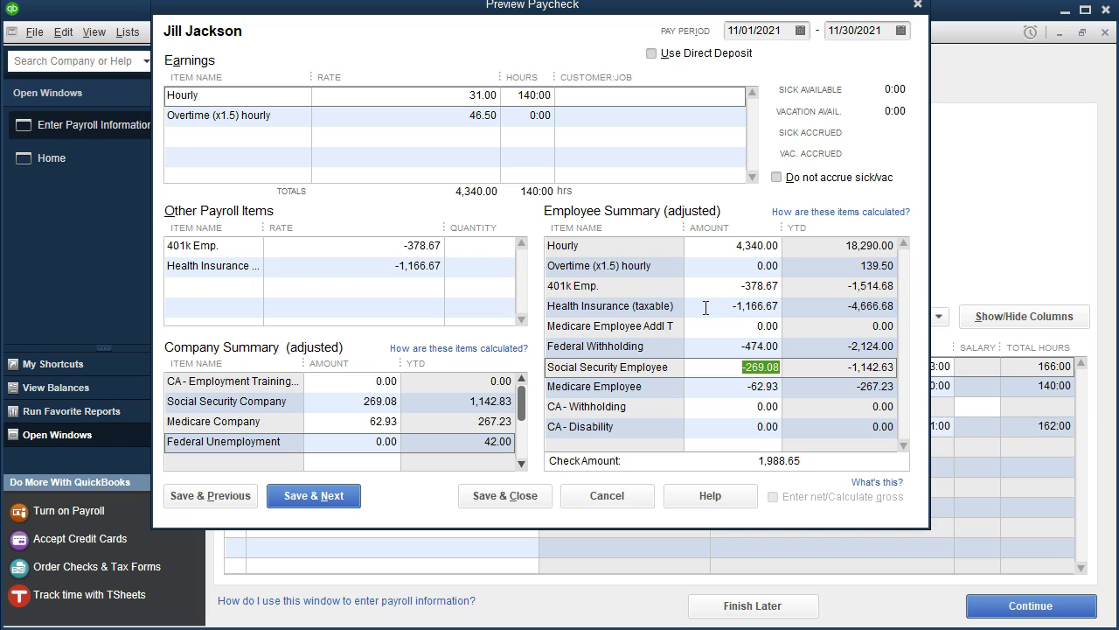
key("Tab")
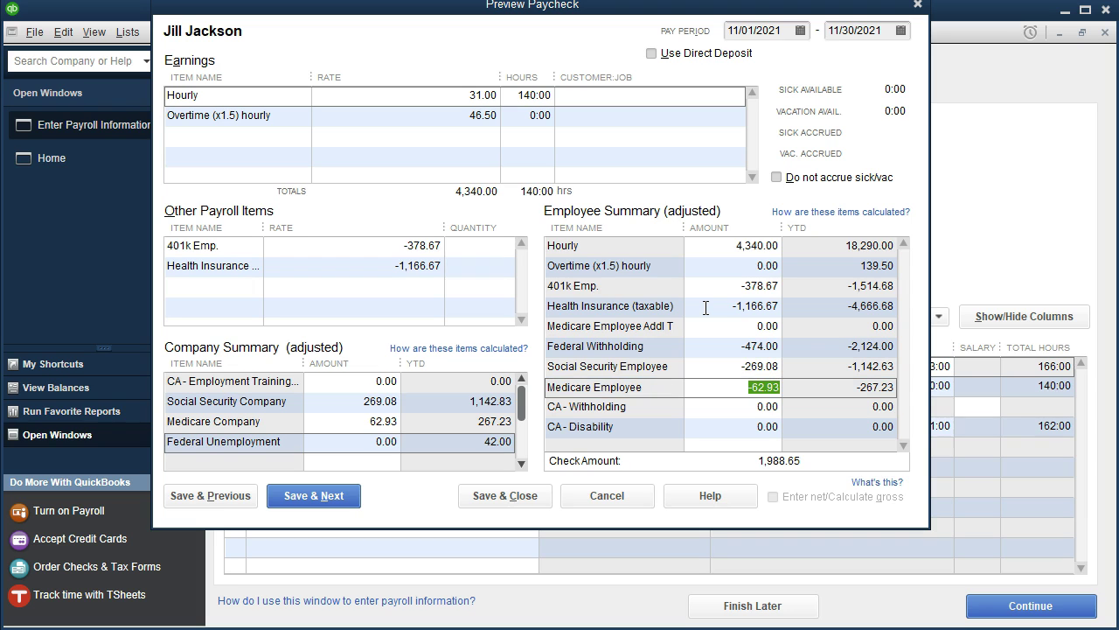
key("Tab")
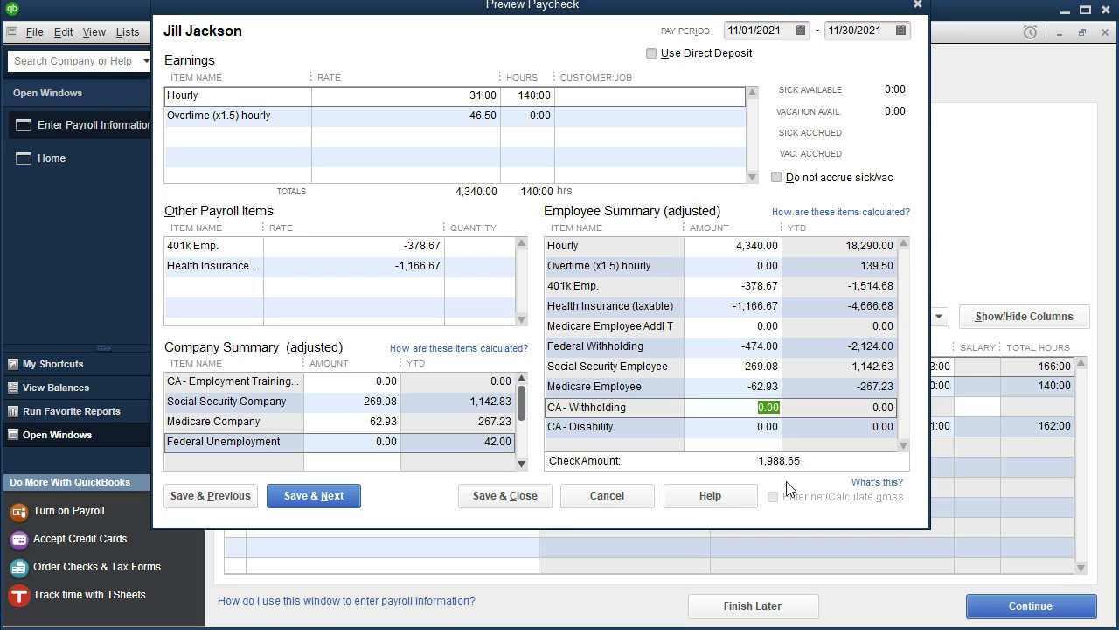
Check the company Social Security and Medicare amounts on the second employee's paycheck, then save it and advance to the third employee
left_click(333, 401)
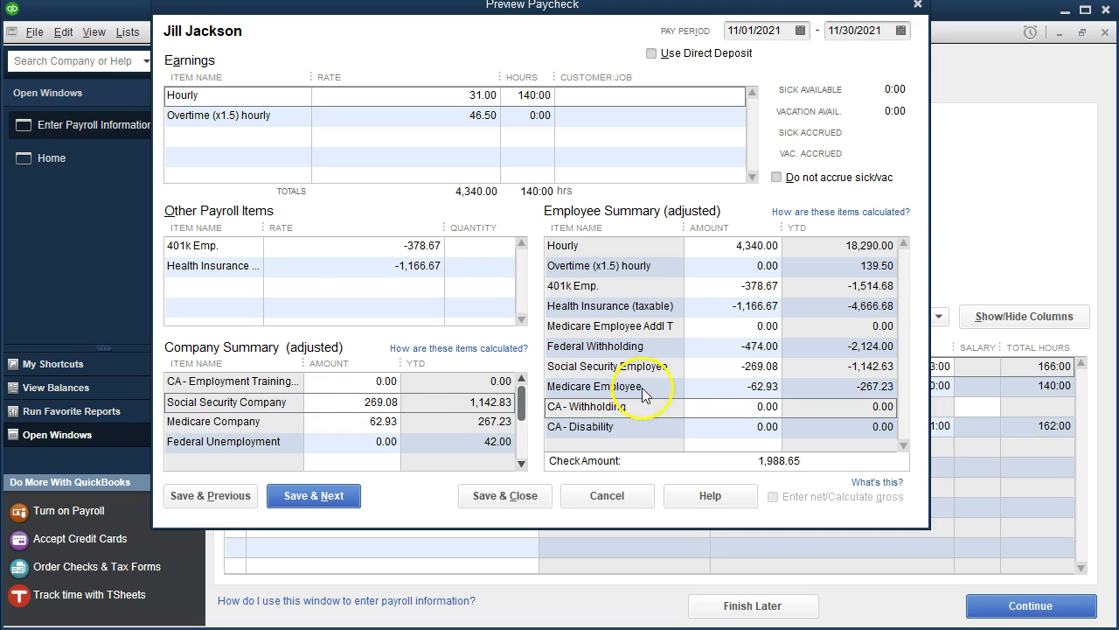
left_click(356, 421)
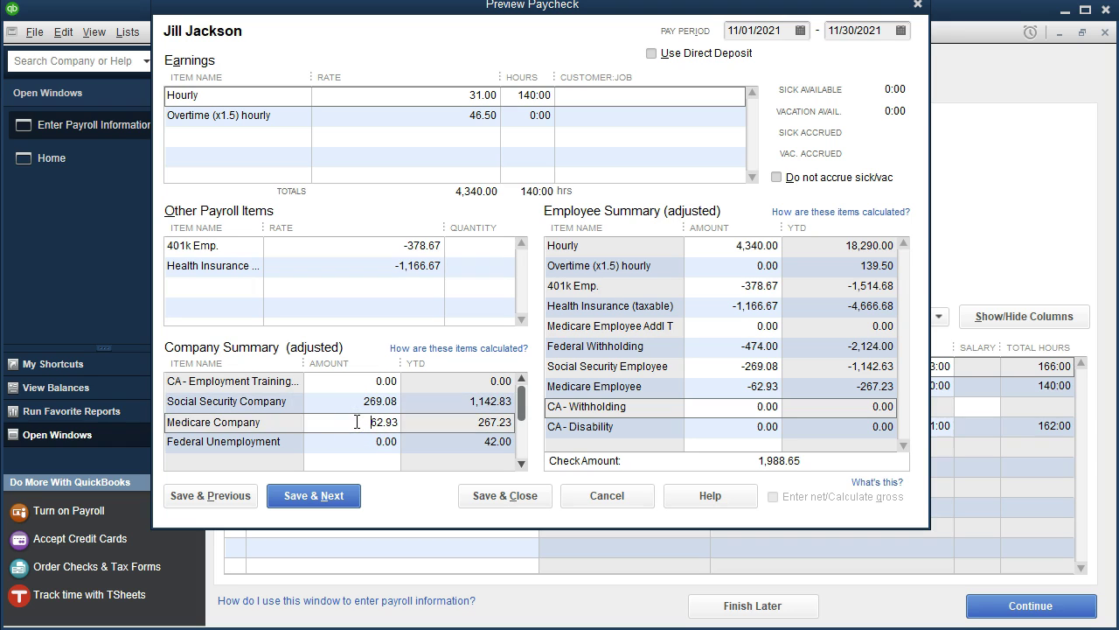
left_click(332, 495)
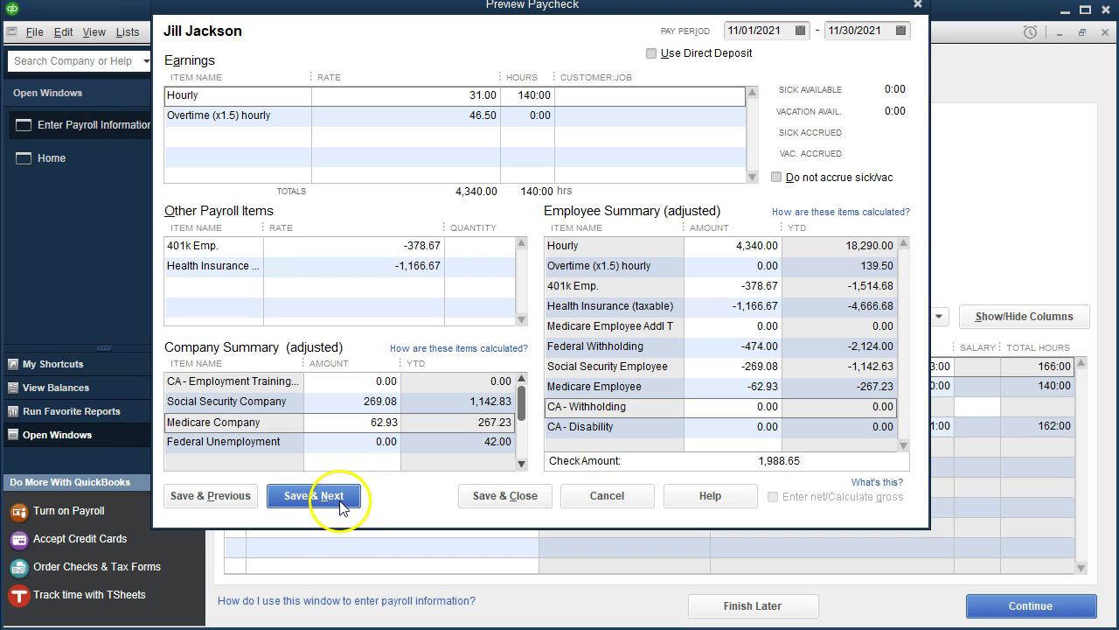
left_click(339, 505)
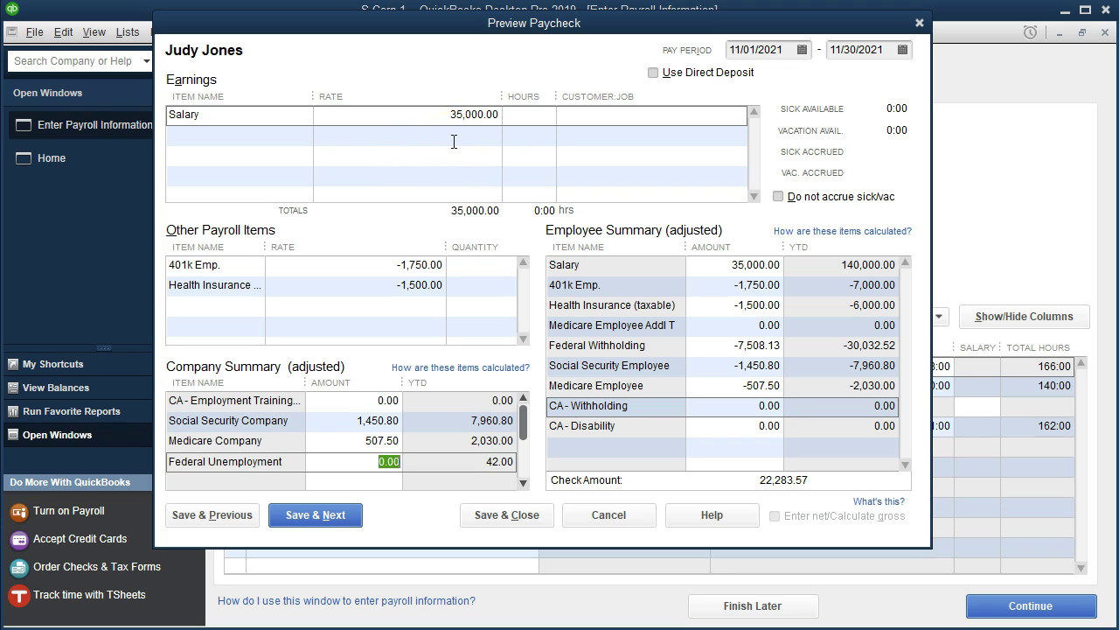
Examine the third employee's salary, health insurance deduction, and federal, Social Security, Medicare and CA withholding amounts
left_click(482, 149)
left_click(717, 305)
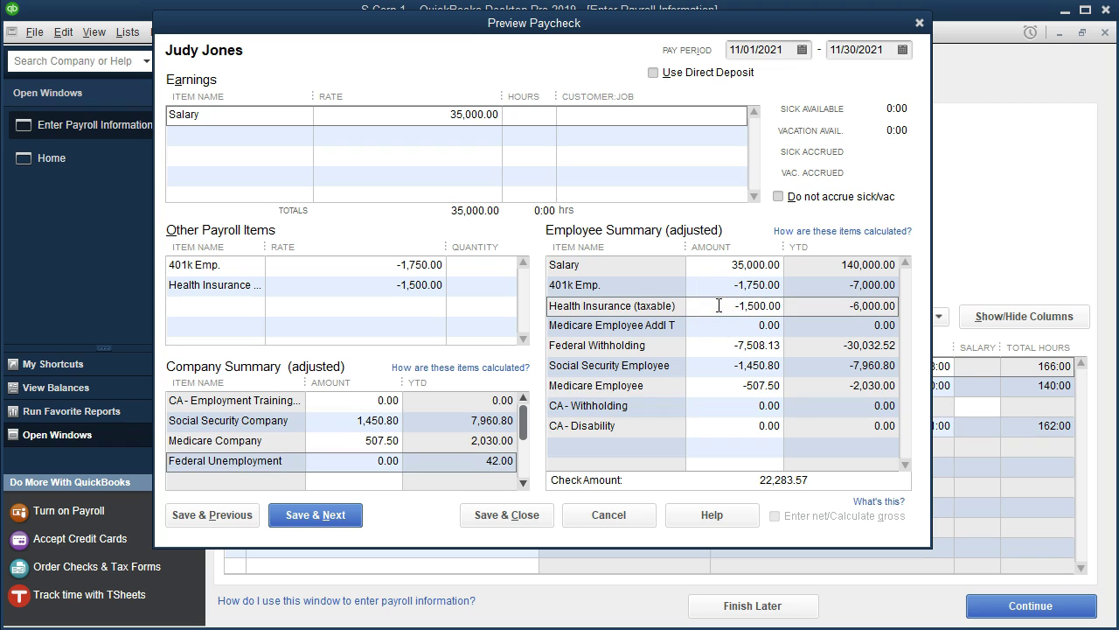
left_click(723, 344)
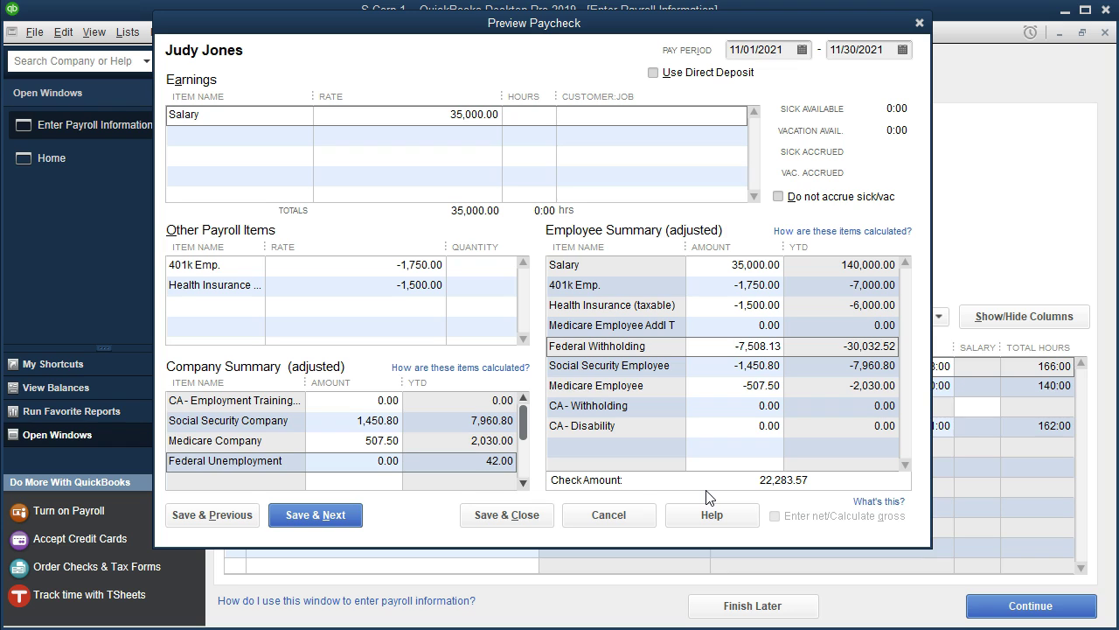
key("Tab")
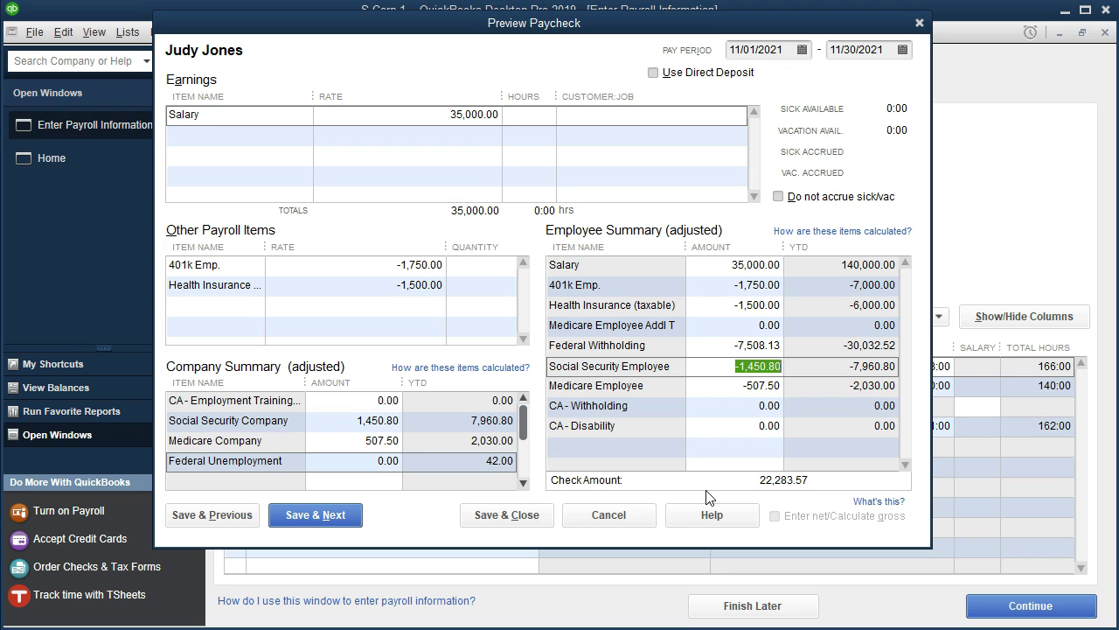
key("Tab")
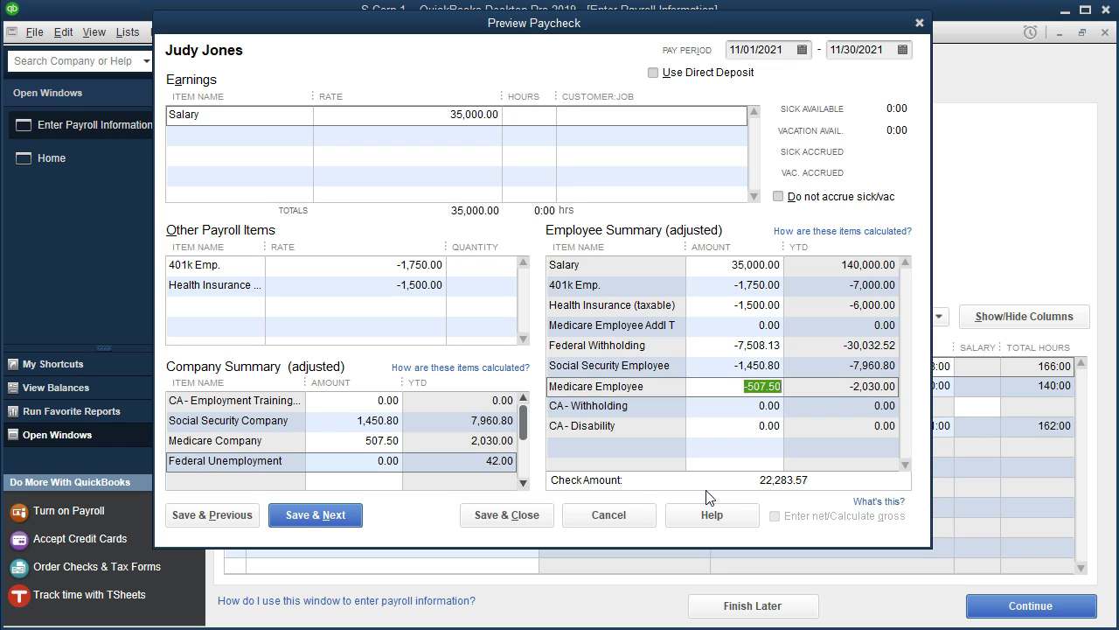
key("Tab")
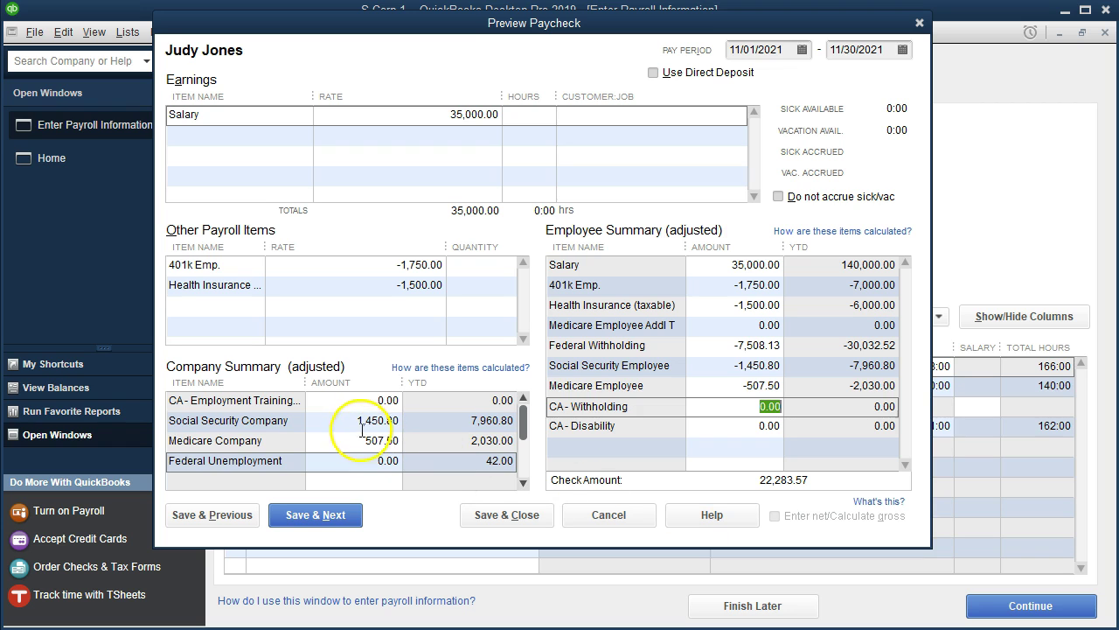
Check the company Social Security, Medicare and federal unemployment amounts on the third employee's paycheck, and save it, advancing to the fourth employee
left_click(346, 407)
key("Tab")
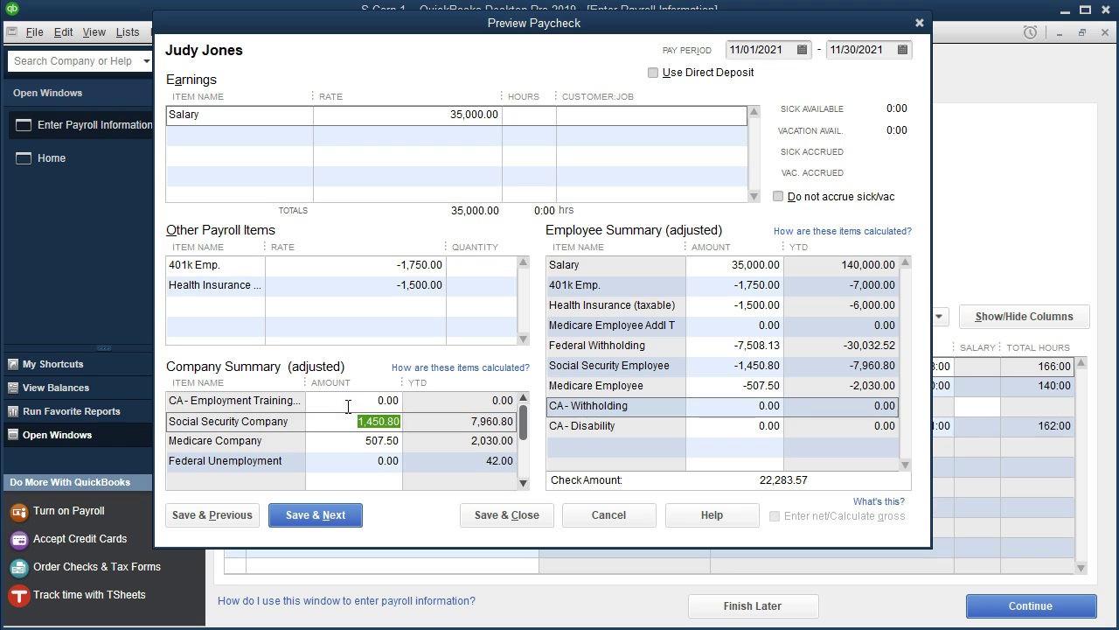
key("Tab")
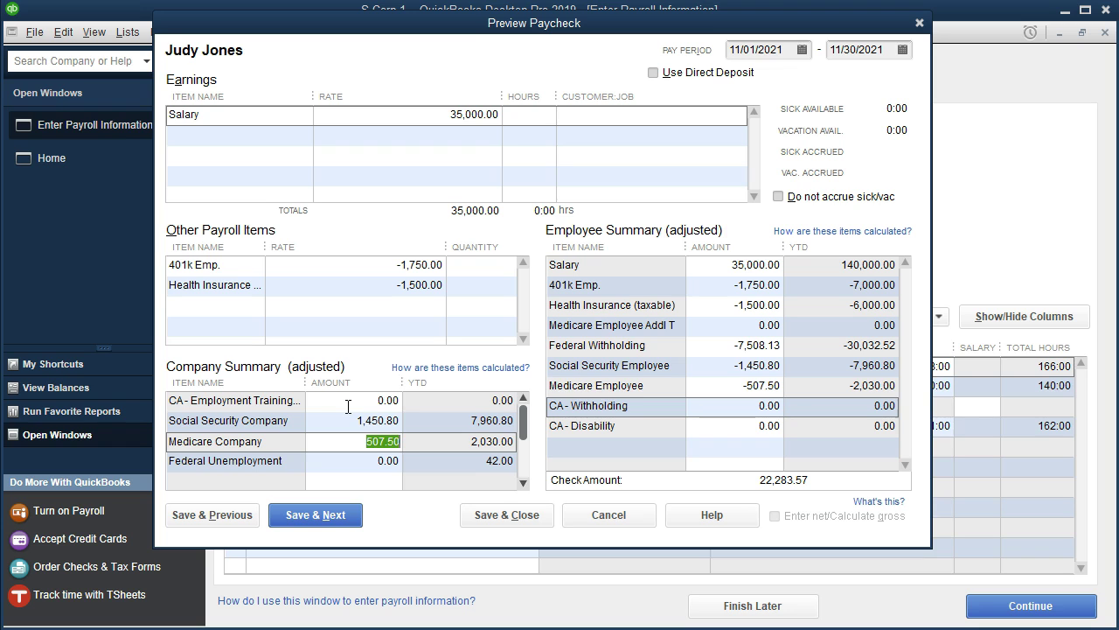
key("Tab")
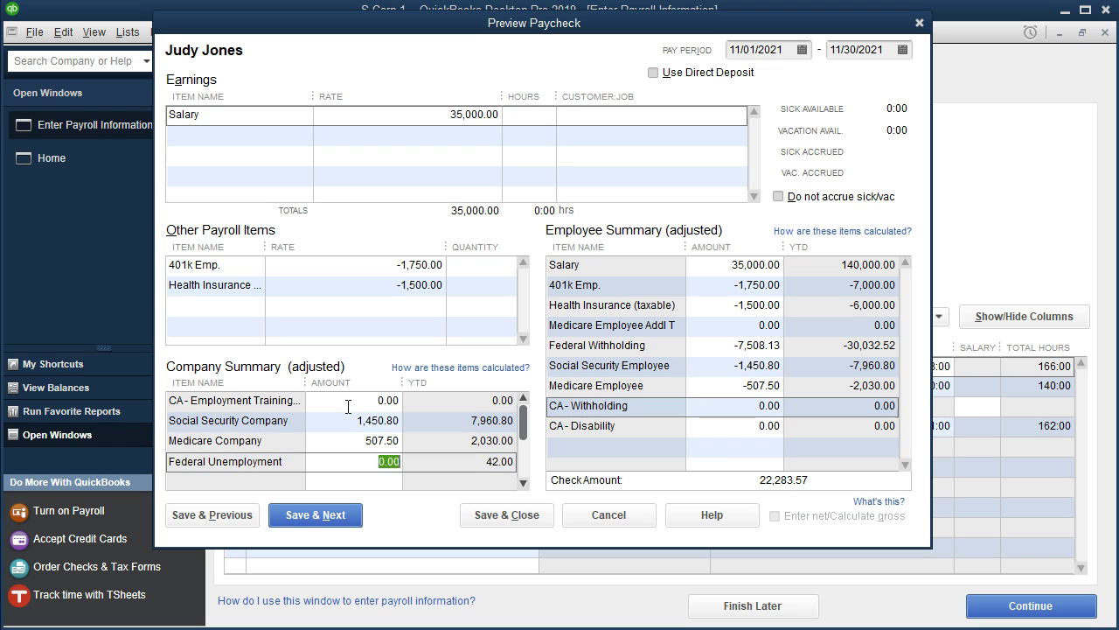
left_click(347, 519)
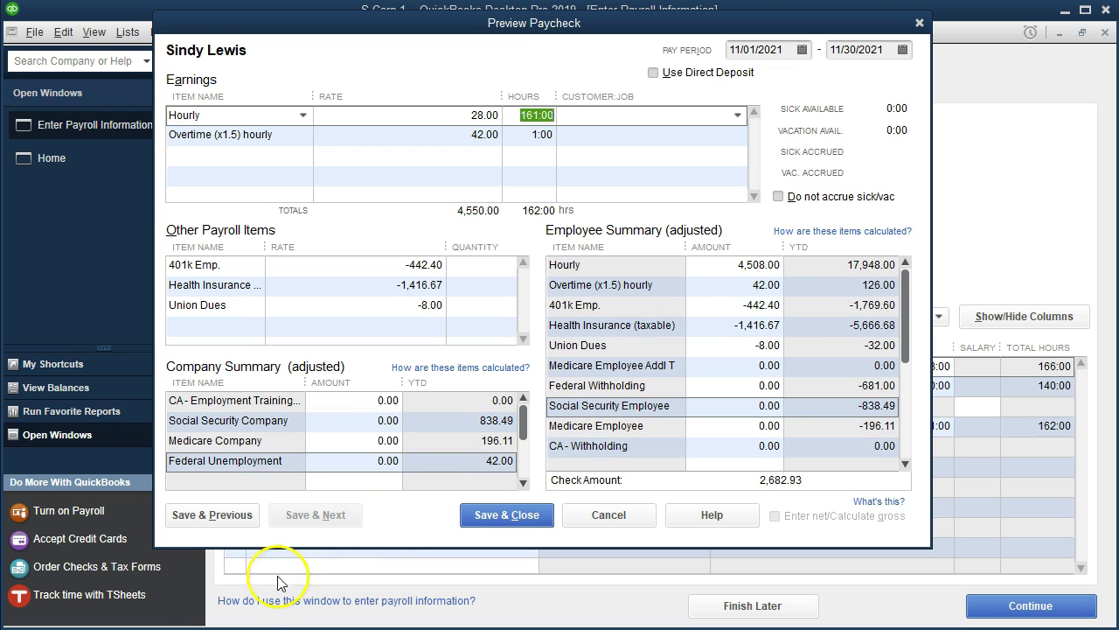
Examine the fourth employee's regular and overtime hours, earnings, deductions and employee taxes, plus the company Social Security and Medicare amounts
left_click(511, 119)
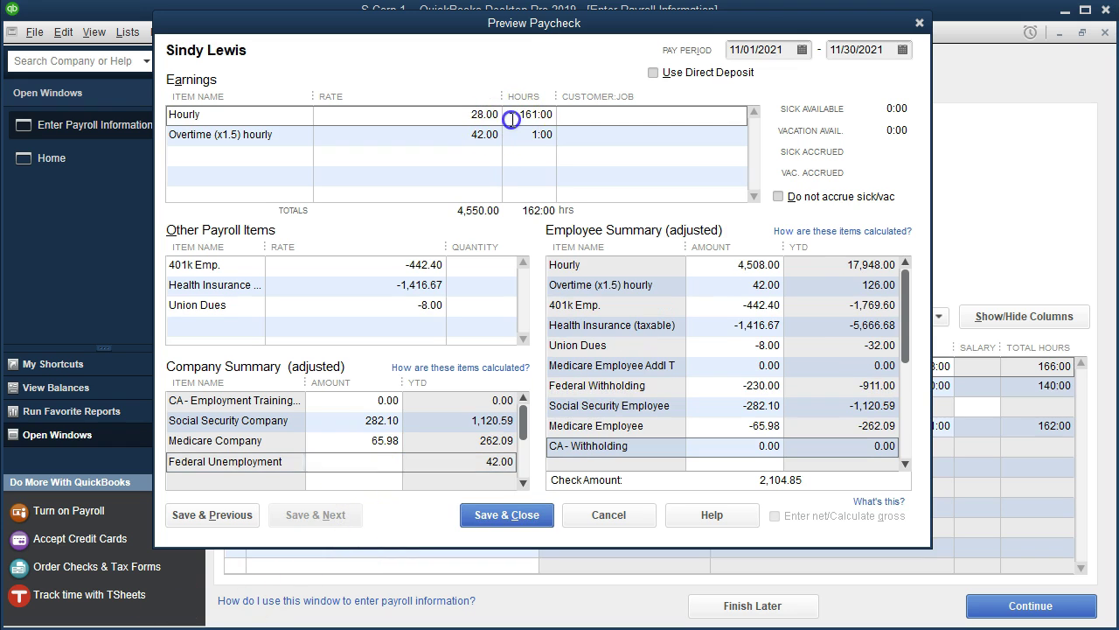
left_click(516, 135)
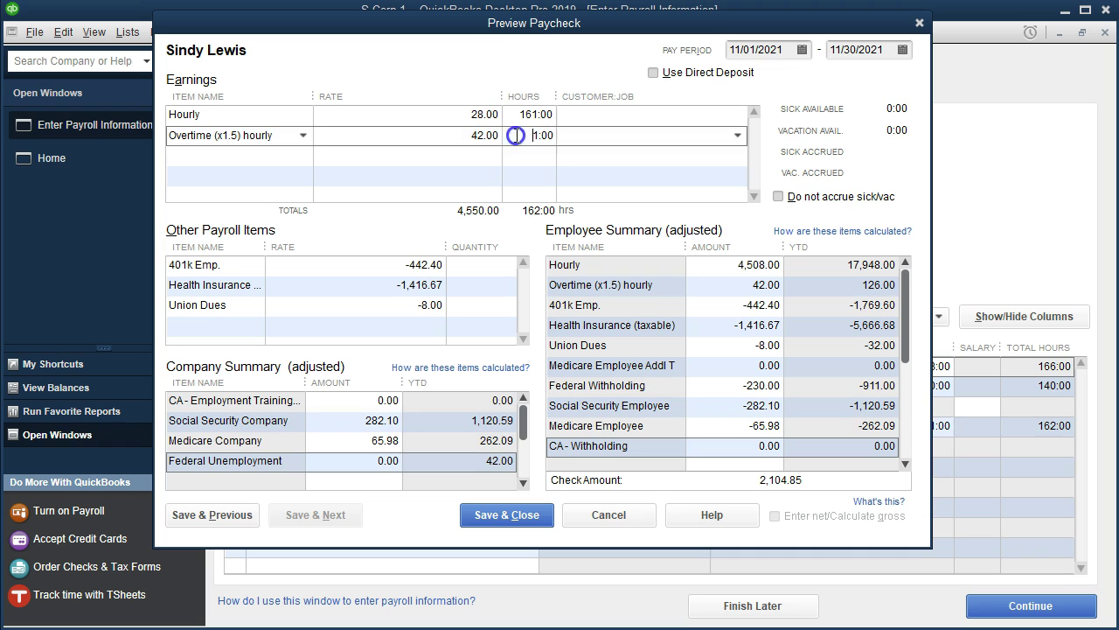
left_click(705, 268)
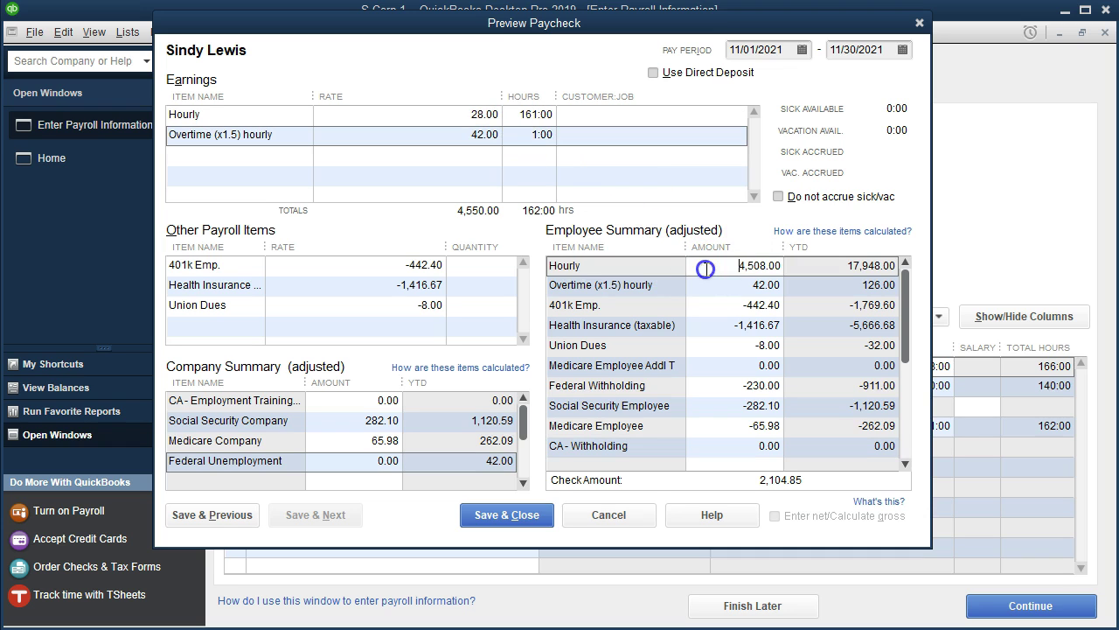
key("Tab")
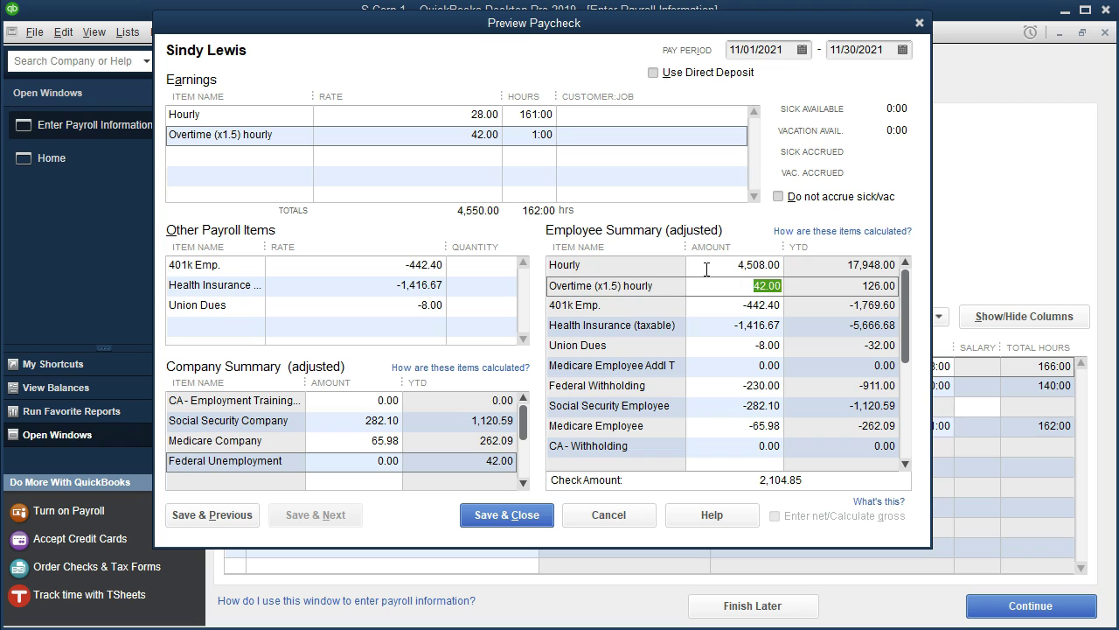
left_click(734, 325)
left_click(734, 329)
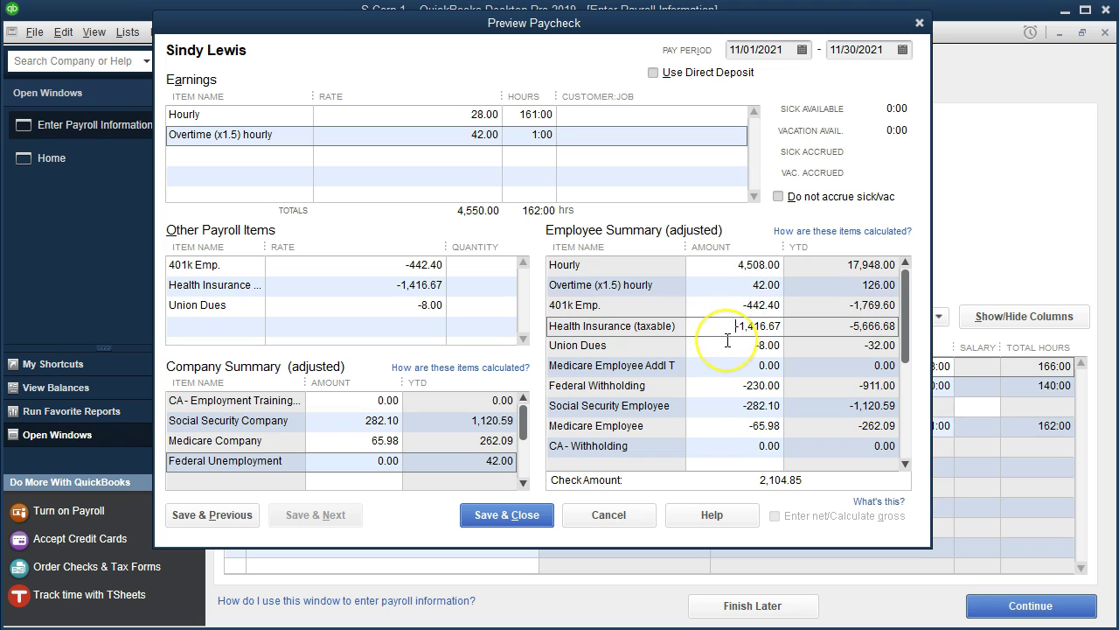
left_click(727, 388)
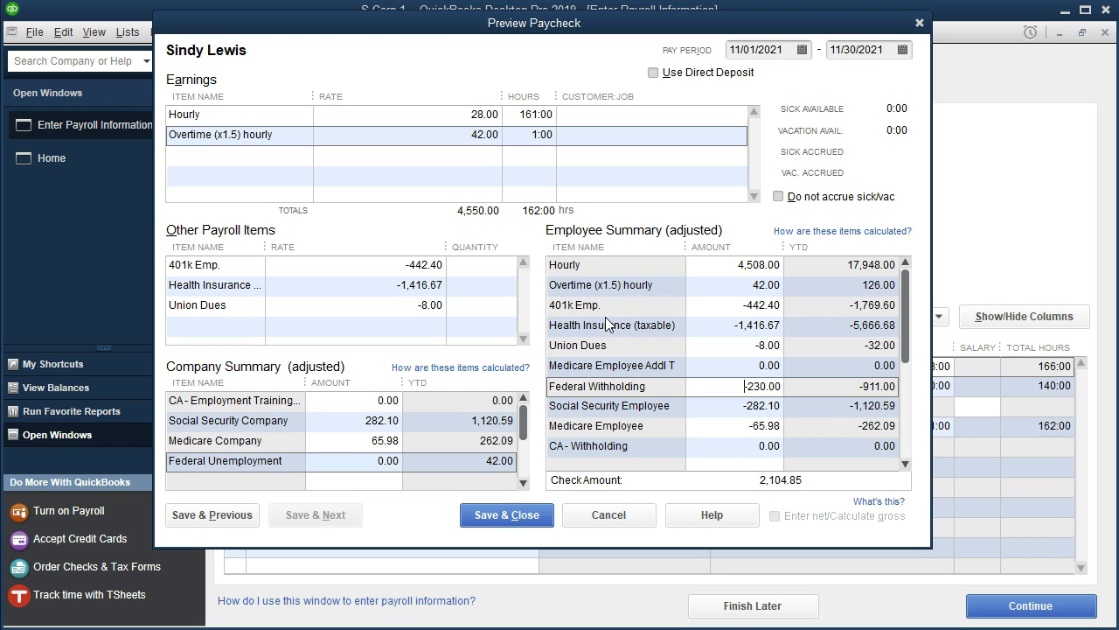
key("Tab")
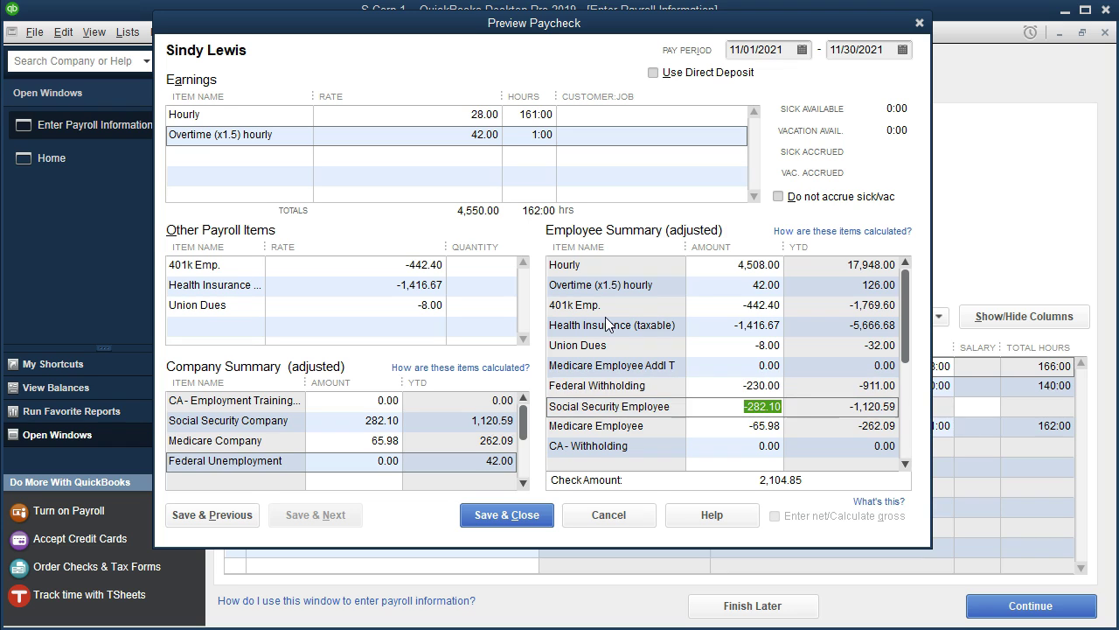
key("Tab")
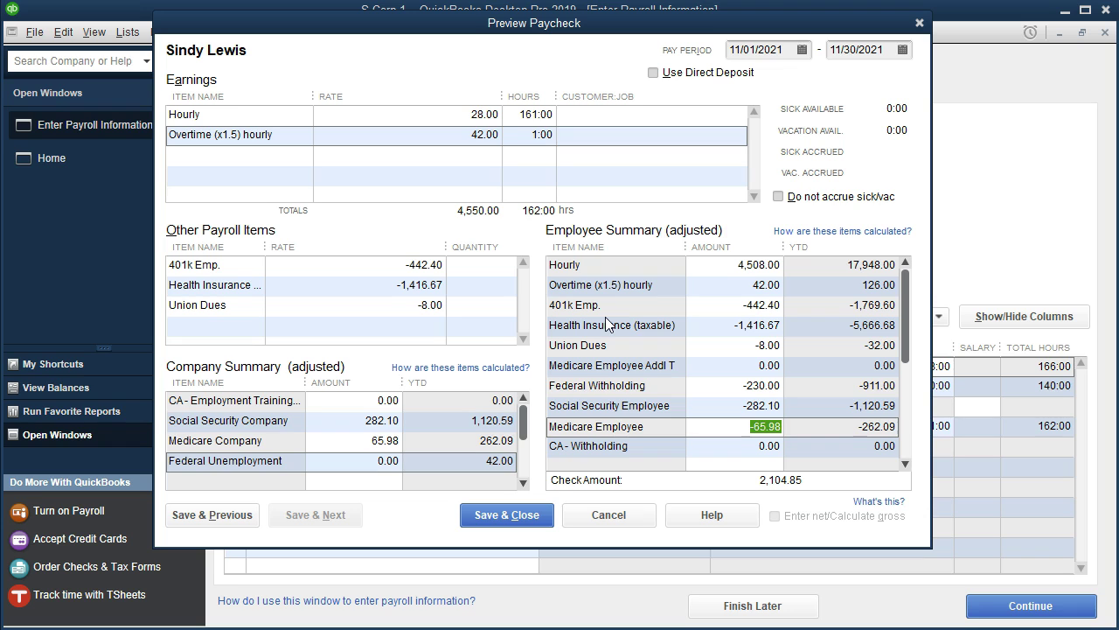
key("Tab")
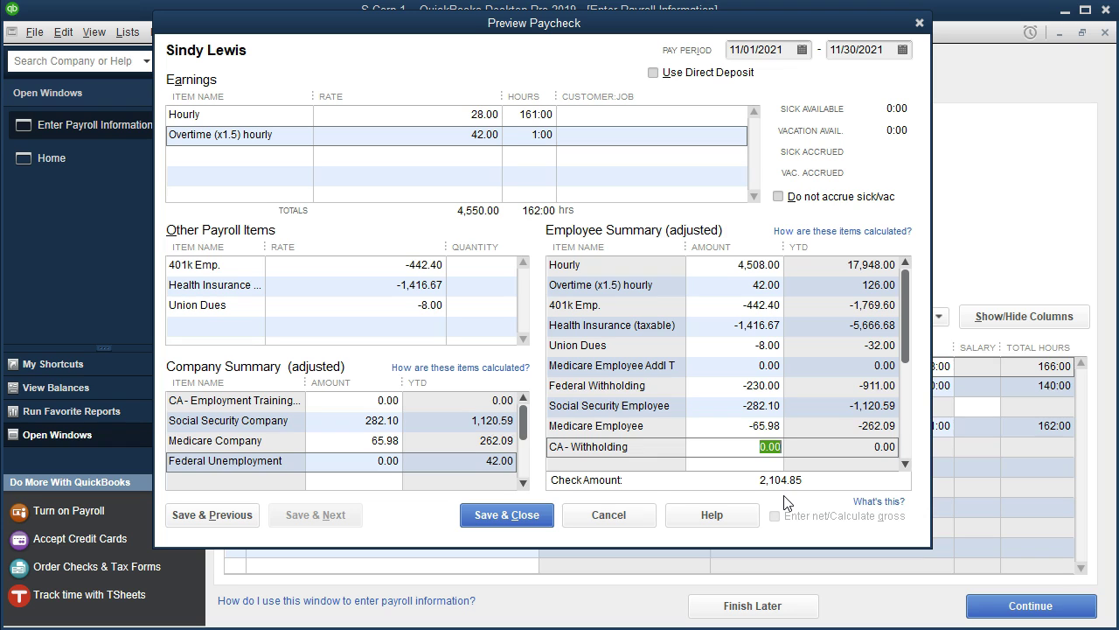
left_click(338, 420)
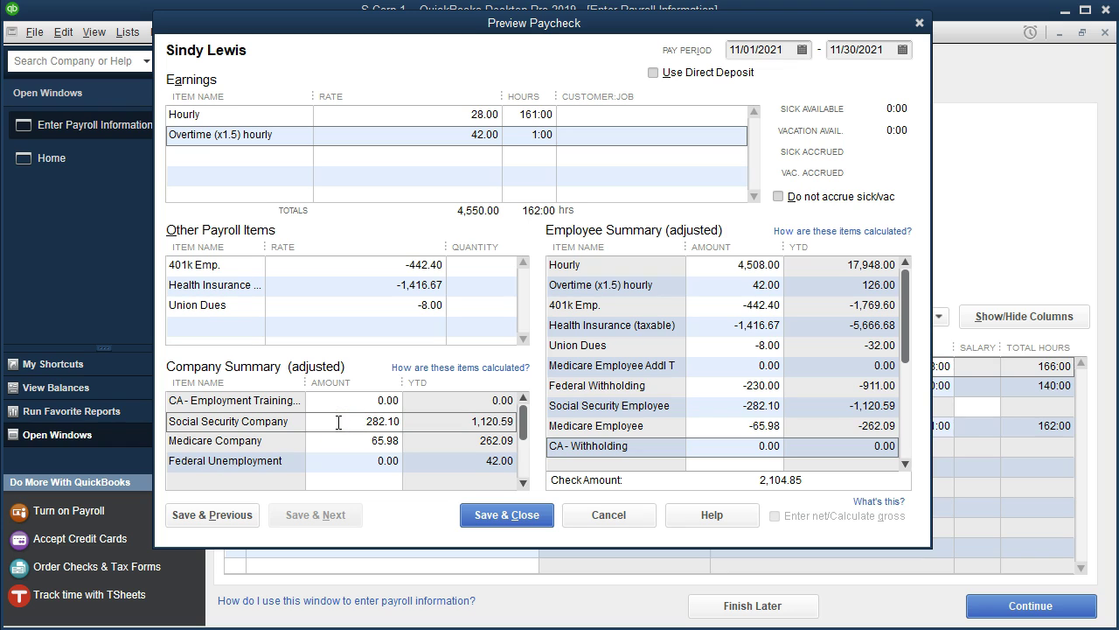
key("Tab")
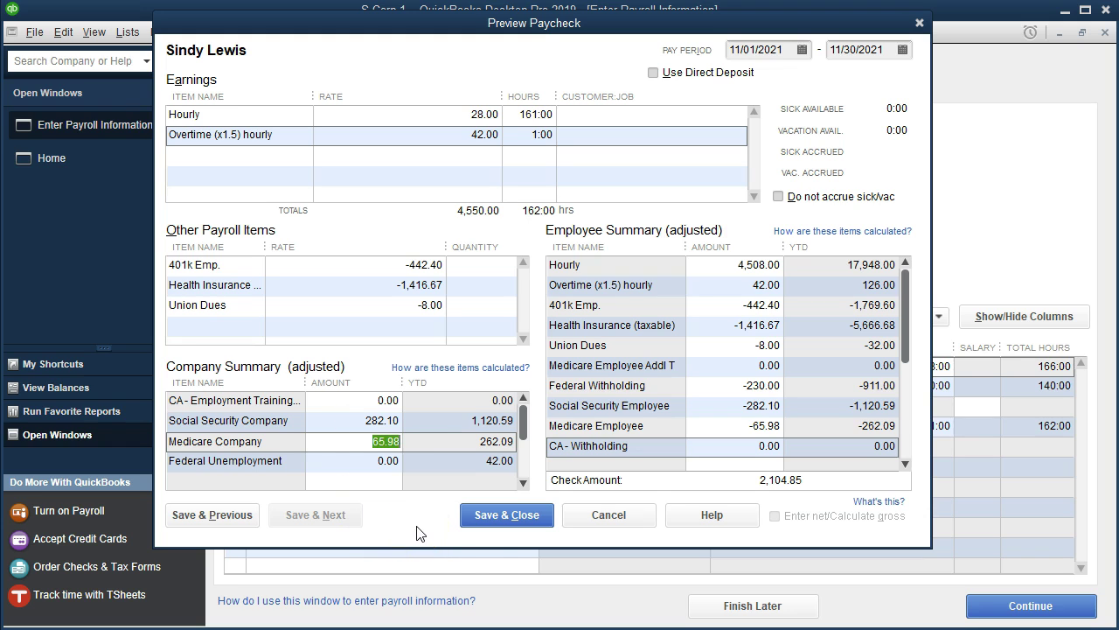
Save and close the fourth employee's paycheck, and create the paychecks for all selected employees from the payroll review
left_click(528, 516)
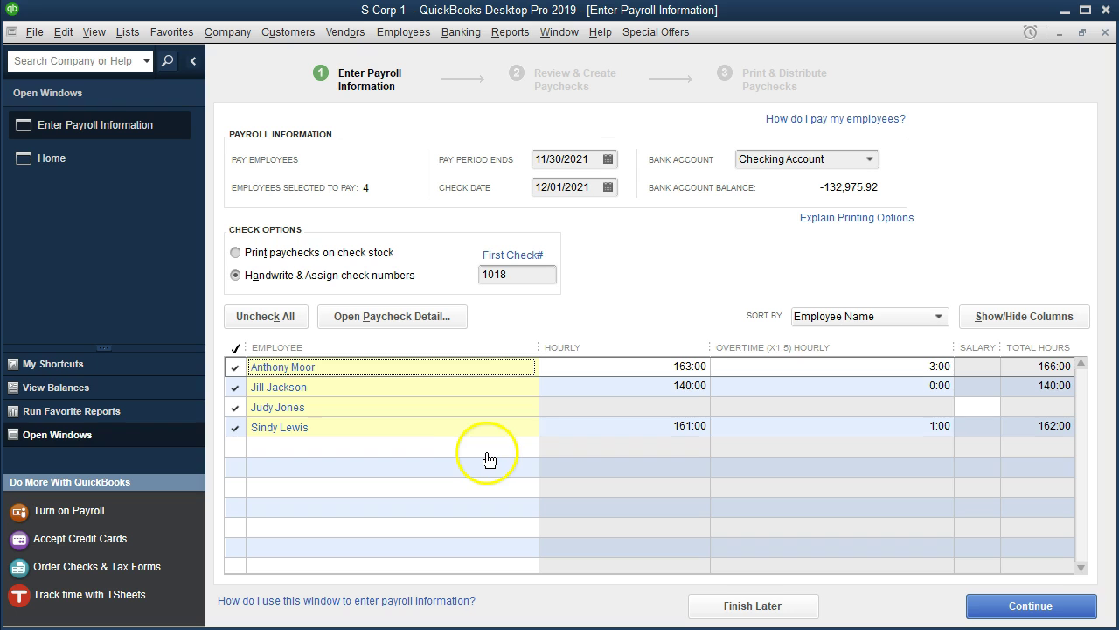
left_click(986, 615)
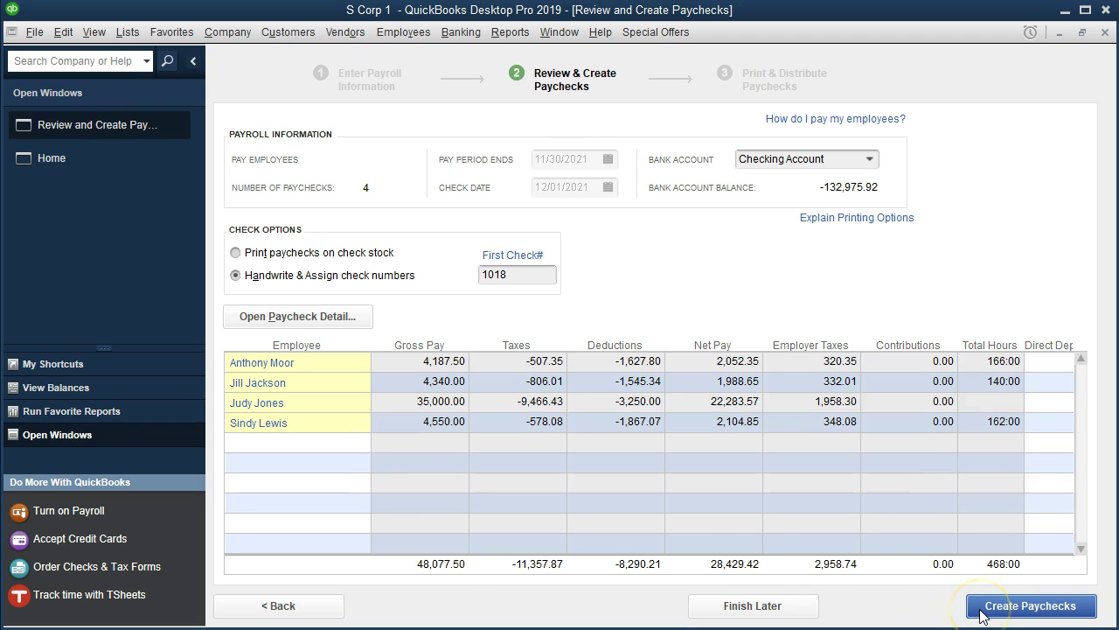
left_click(980, 612)
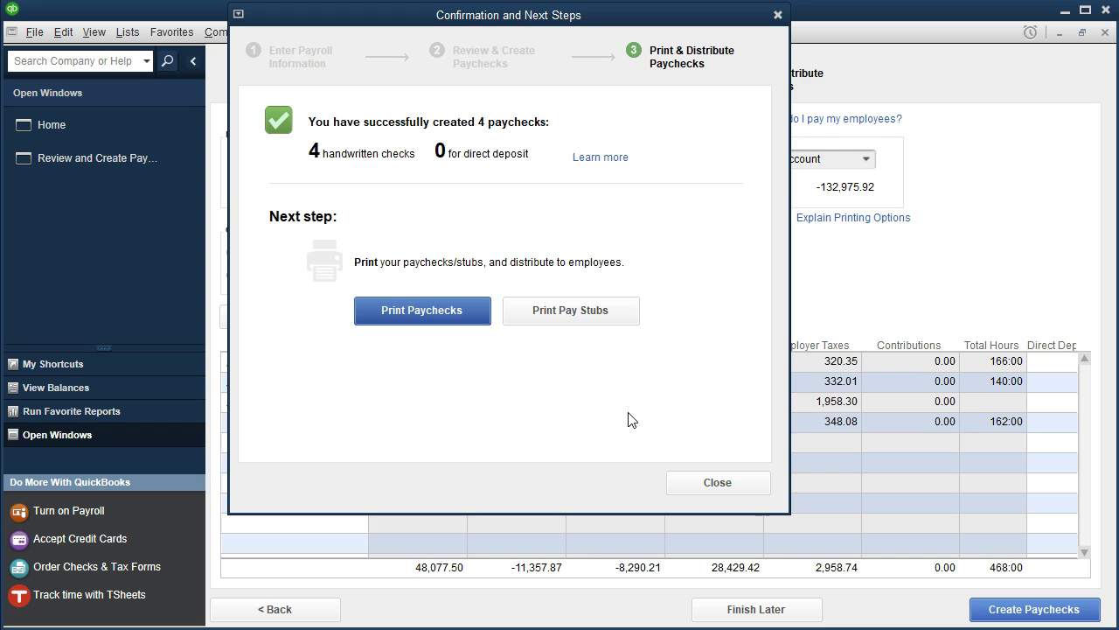
Preview the pay stubs dated 12/01/2021 for all employees, and close the preview, pay stub selection and paycheck confirmation
left_click(555, 313)
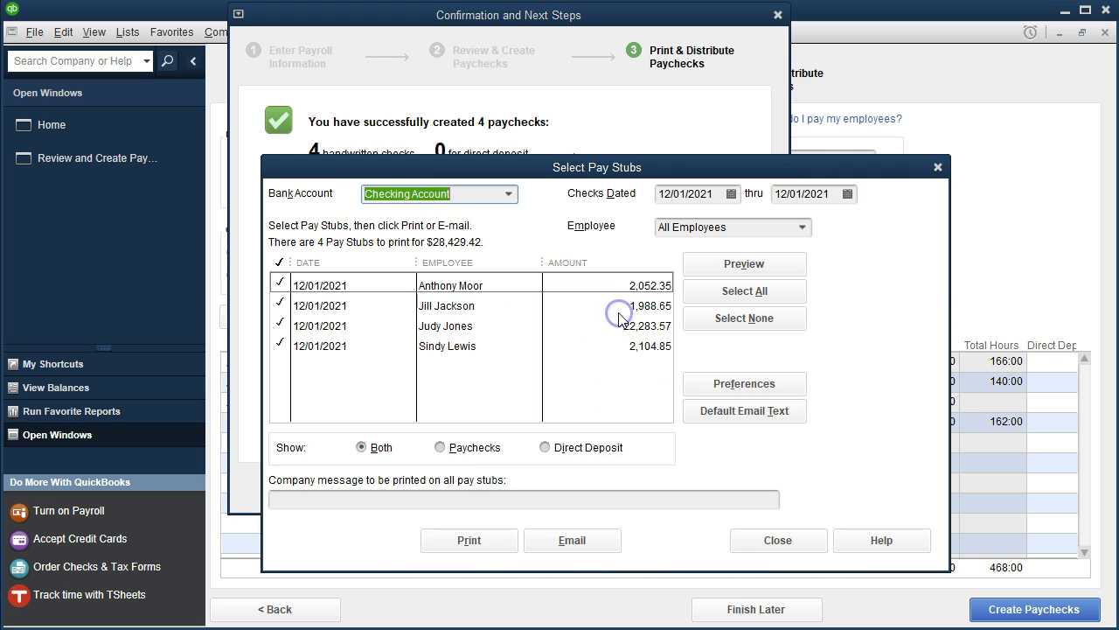
left_click(756, 267)
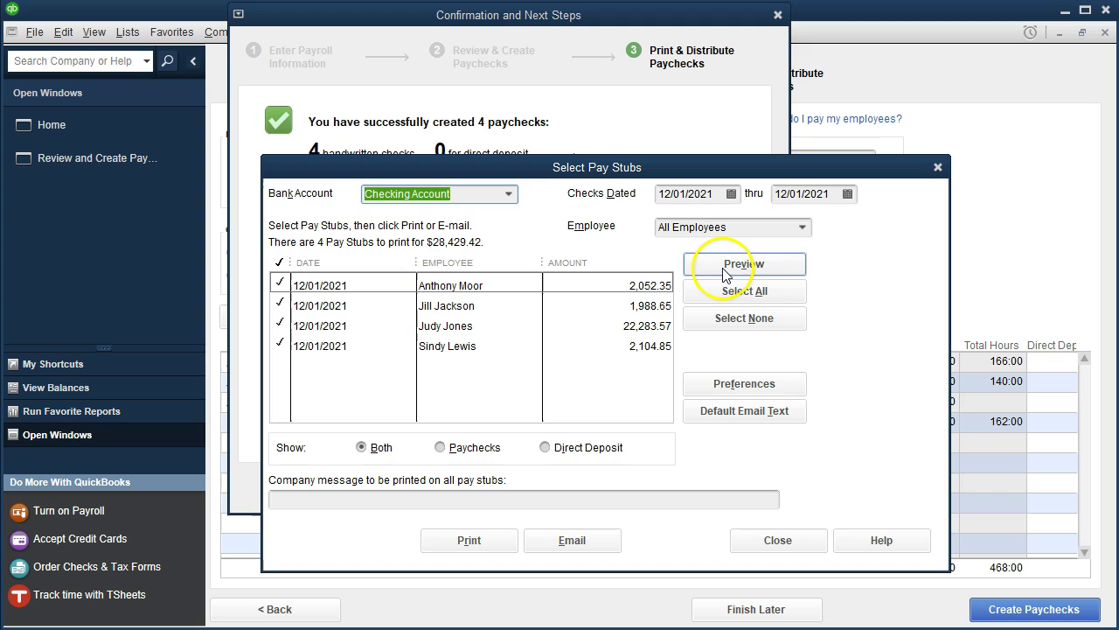
left_click(778, 272)
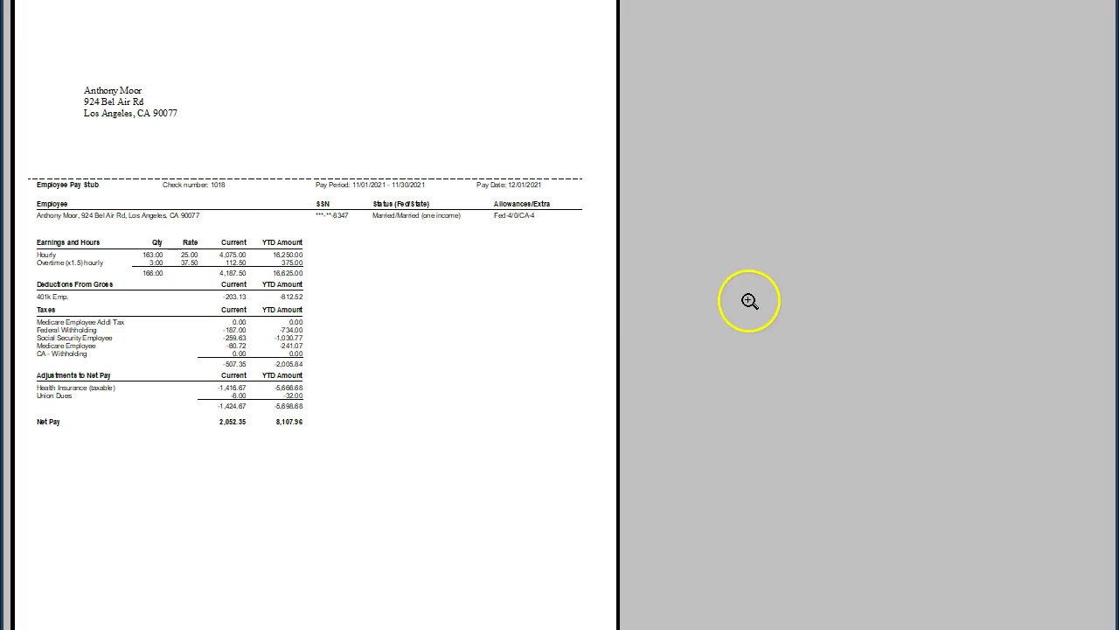
left_click(561, 335)
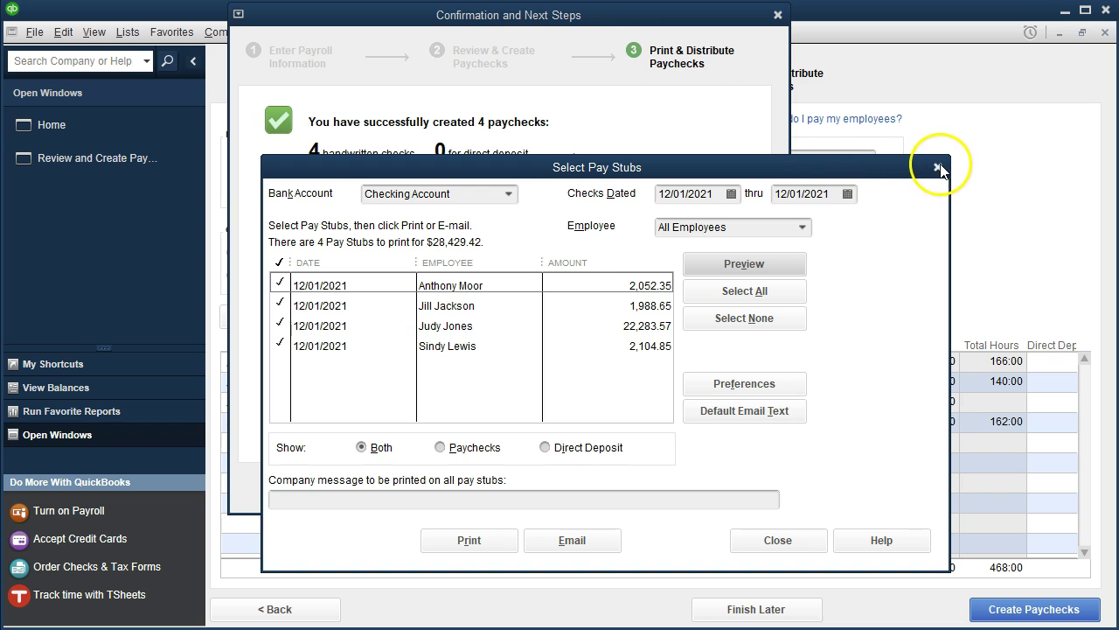
left_click(938, 167)
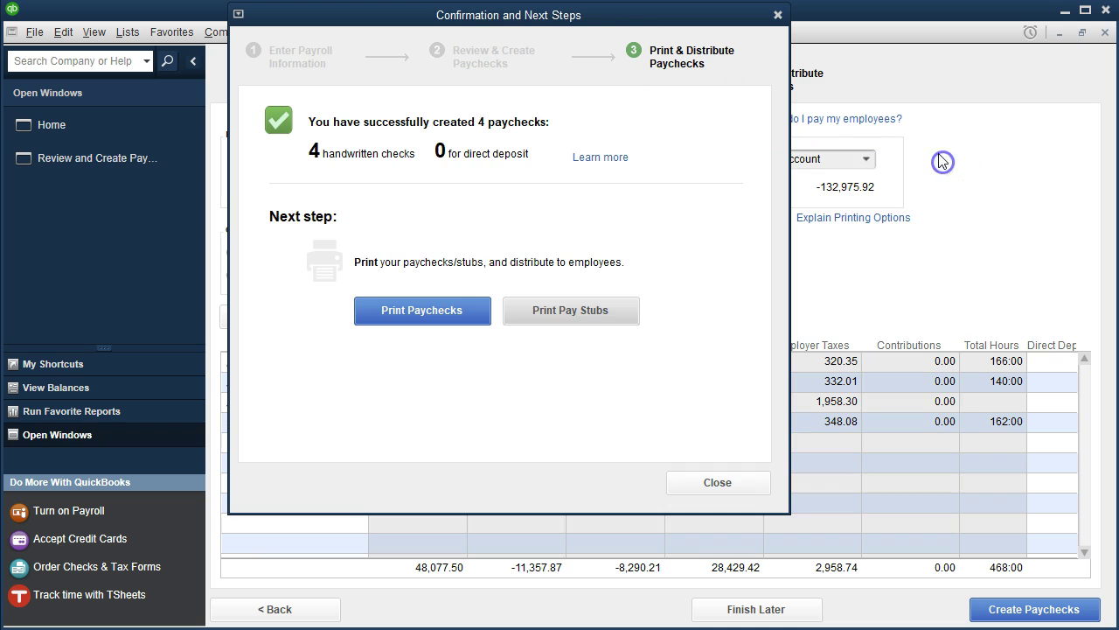
left_click(776, 16)
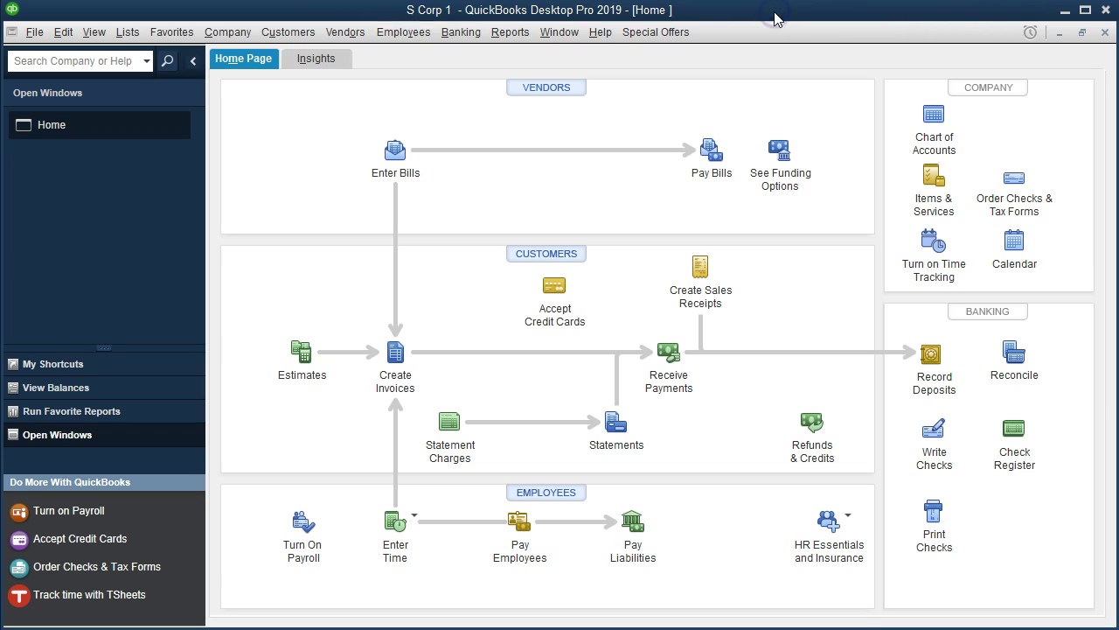
Open the register for the Checking Account
left_click(479, 40)
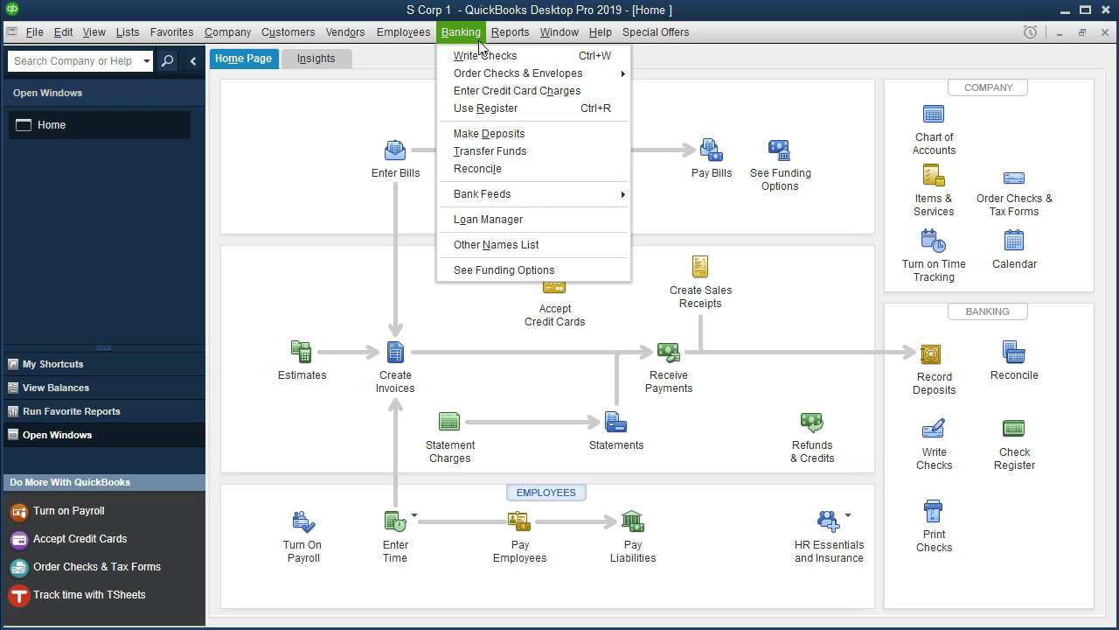
left_click(535, 112)
left_click(371, 149)
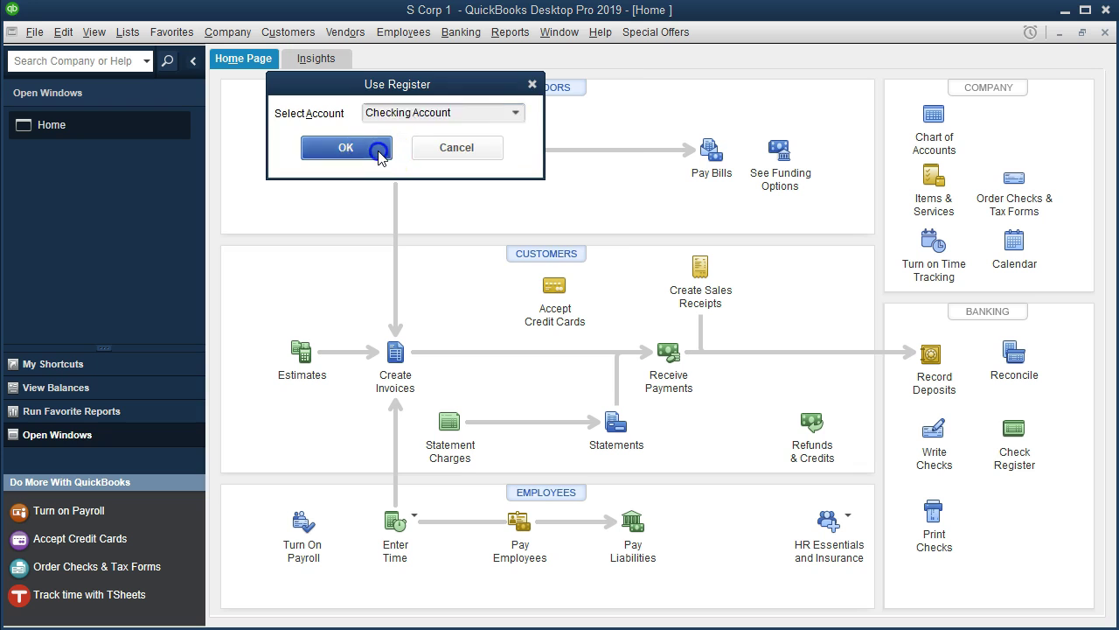